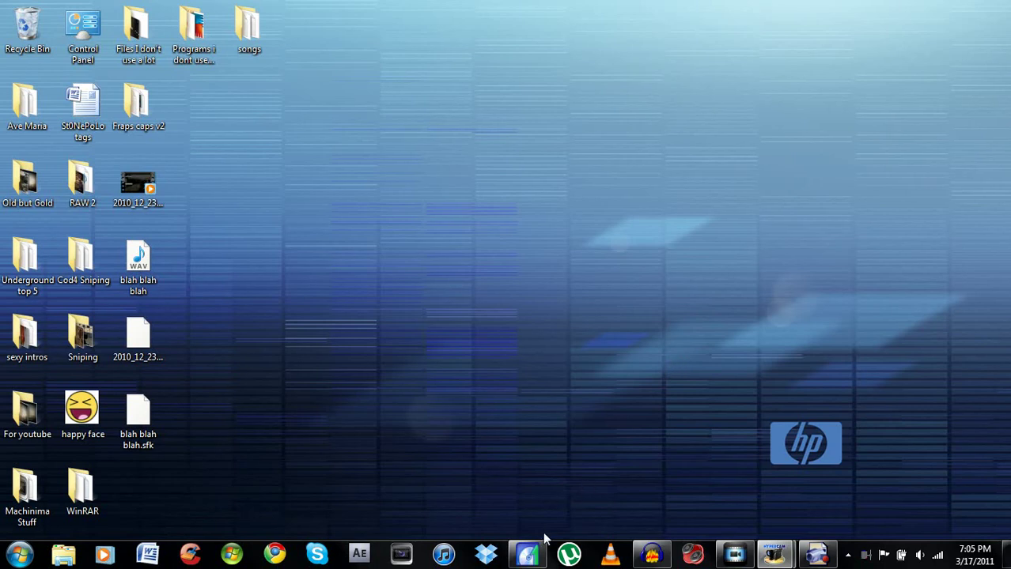
Bring up ArcSoft TotalMedia Extreme and switch to its Capture Module window.
mouse_move(536, 556)
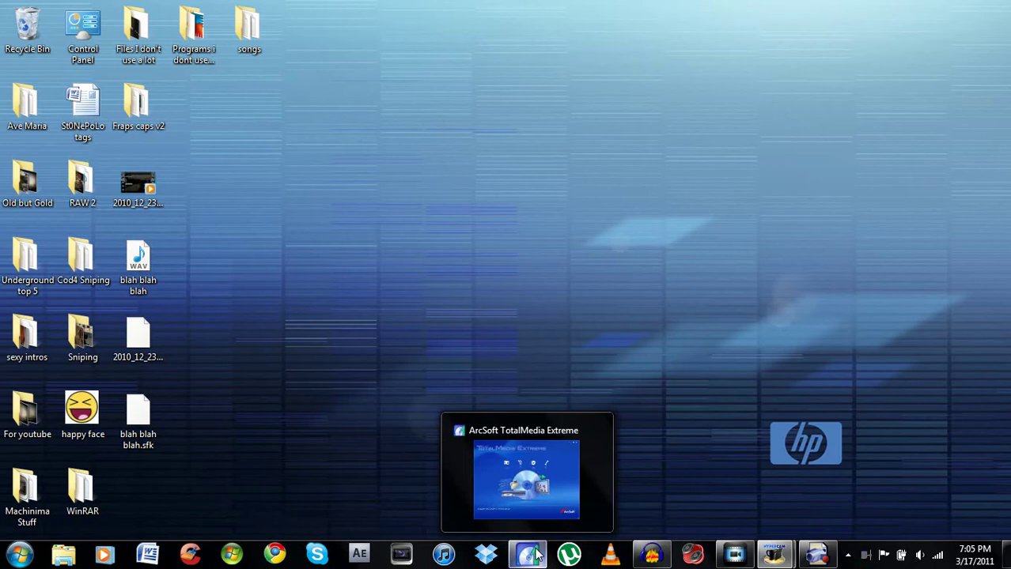
click(536, 556)
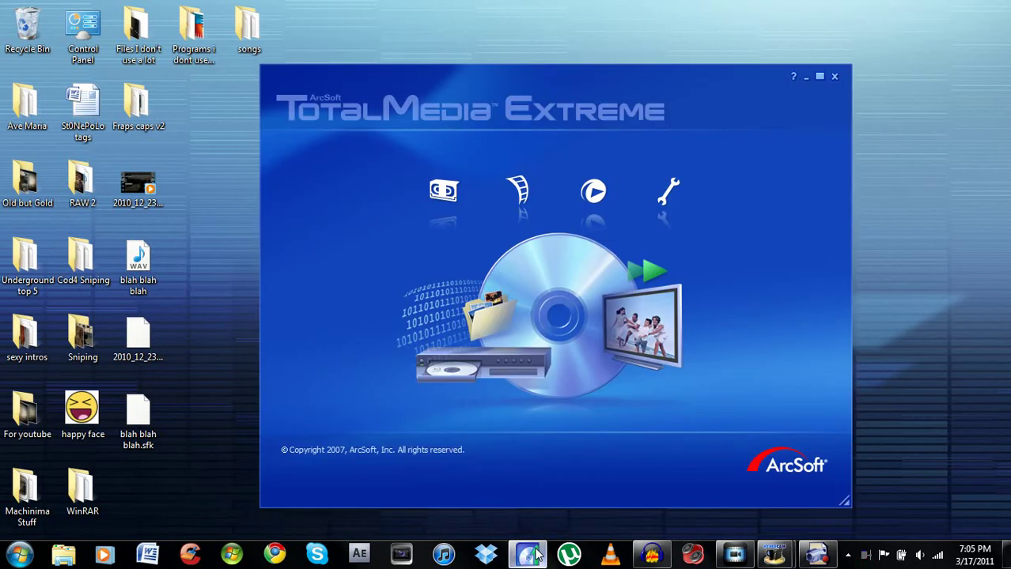
mouse_move(443, 206)
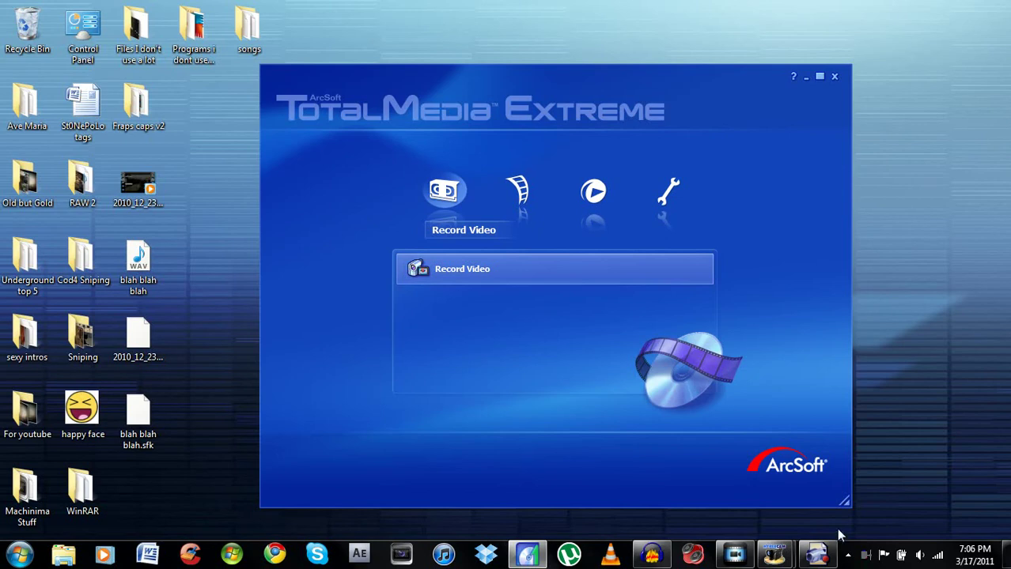
click(816, 553)
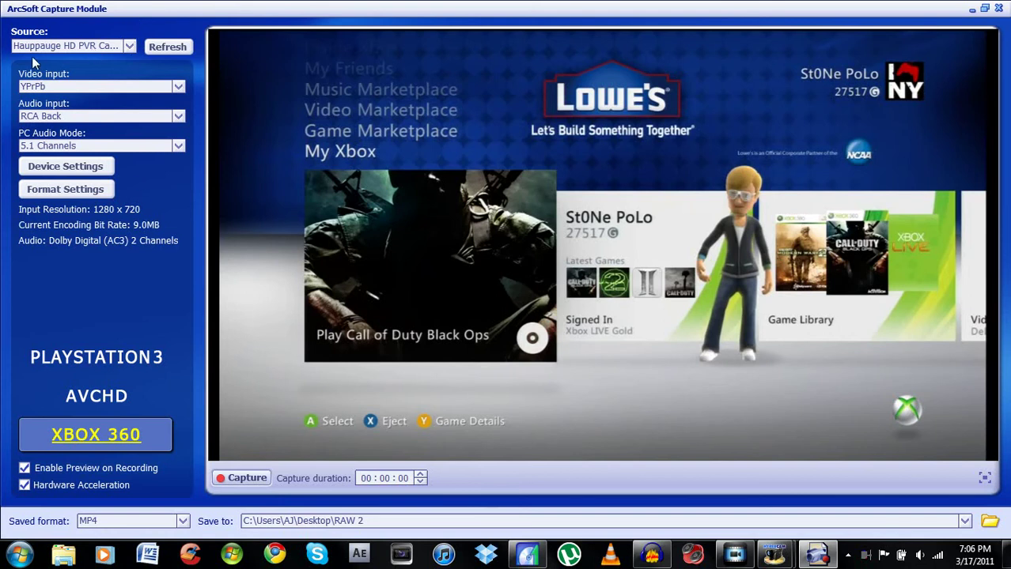
Check the capture source list, keeping the Hauppauge HD PVR device, and choose YPrPb as the video input.
click(130, 47)
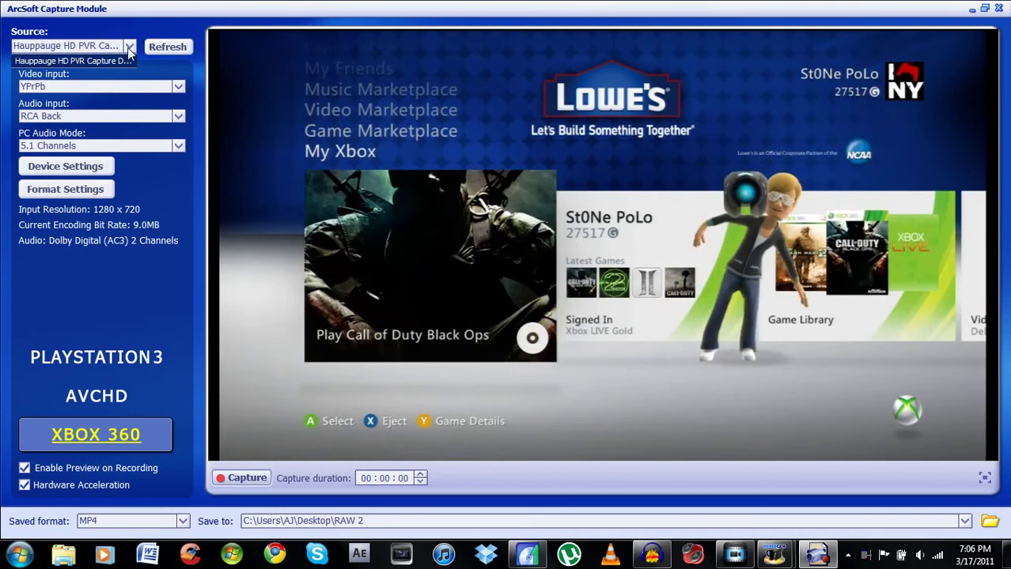
click(127, 47)
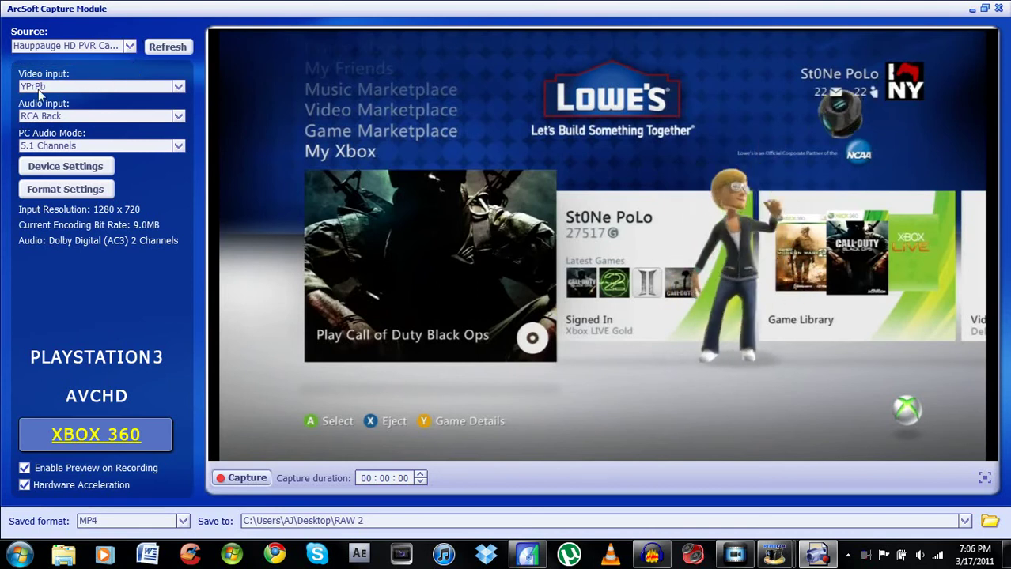
click(180, 87)
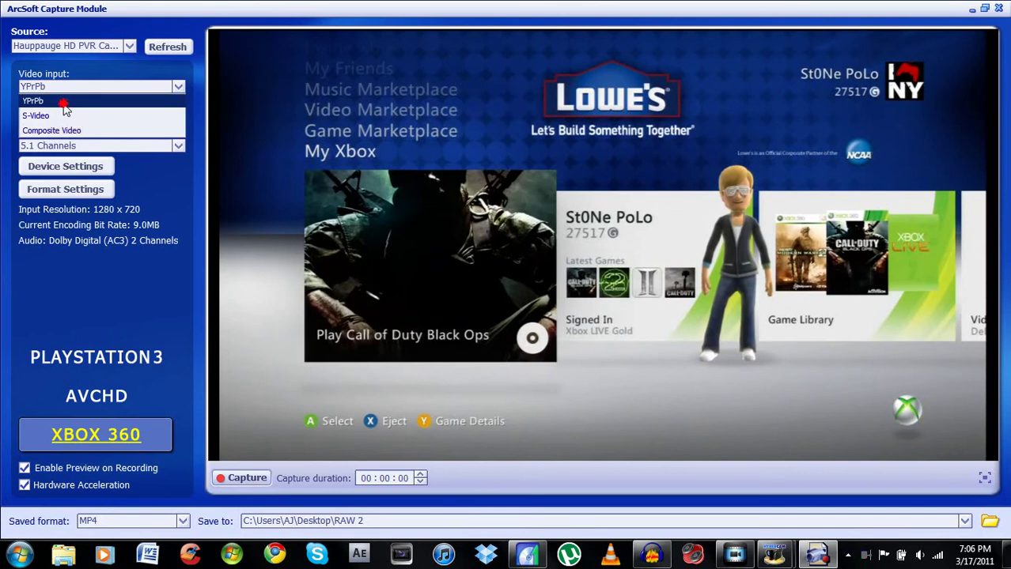
click(63, 101)
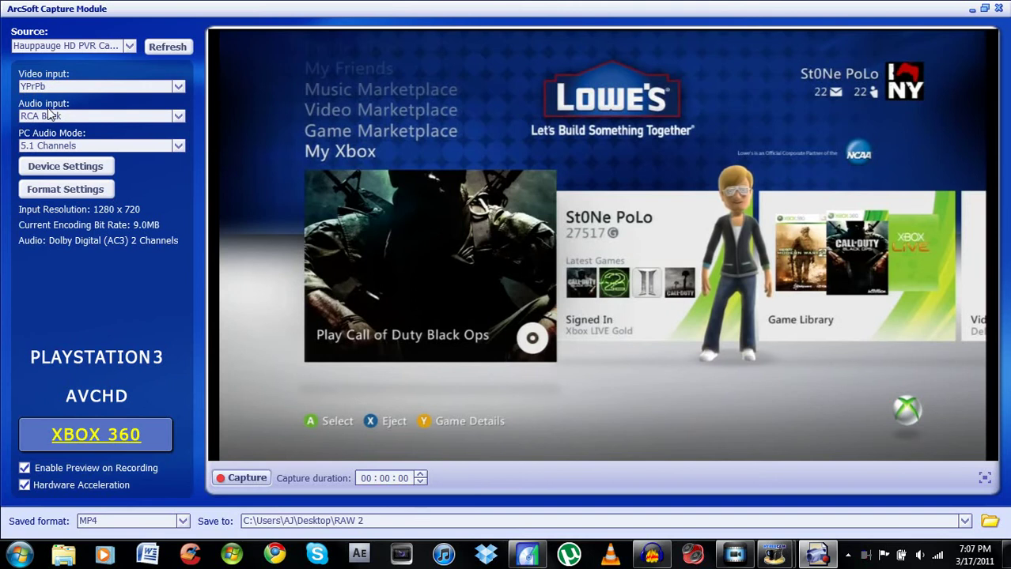
Review the available audio inputs and PC audio modes, keeping RCA Back and 5.1 Channels.
click(178, 117)
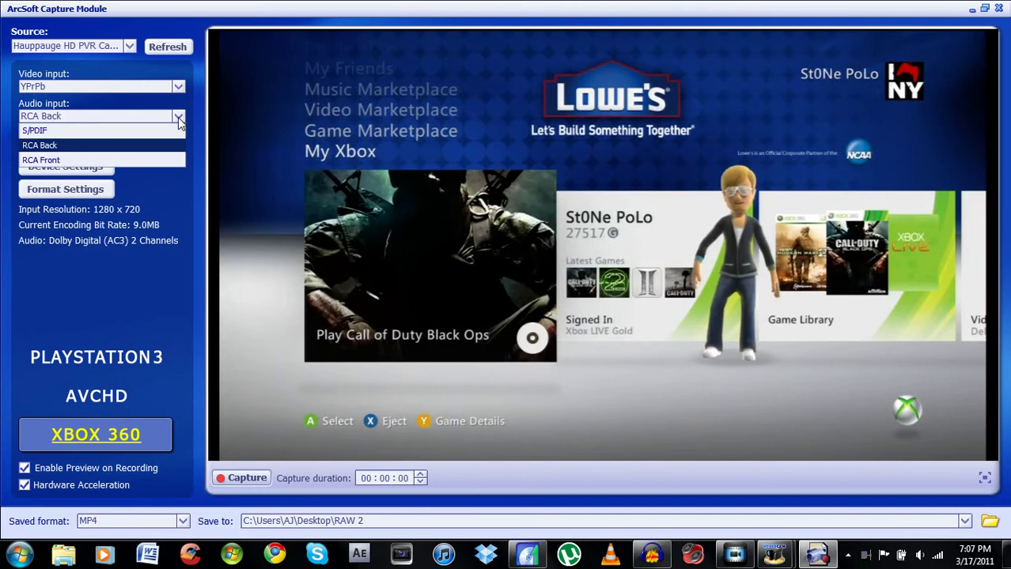
click(178, 117)
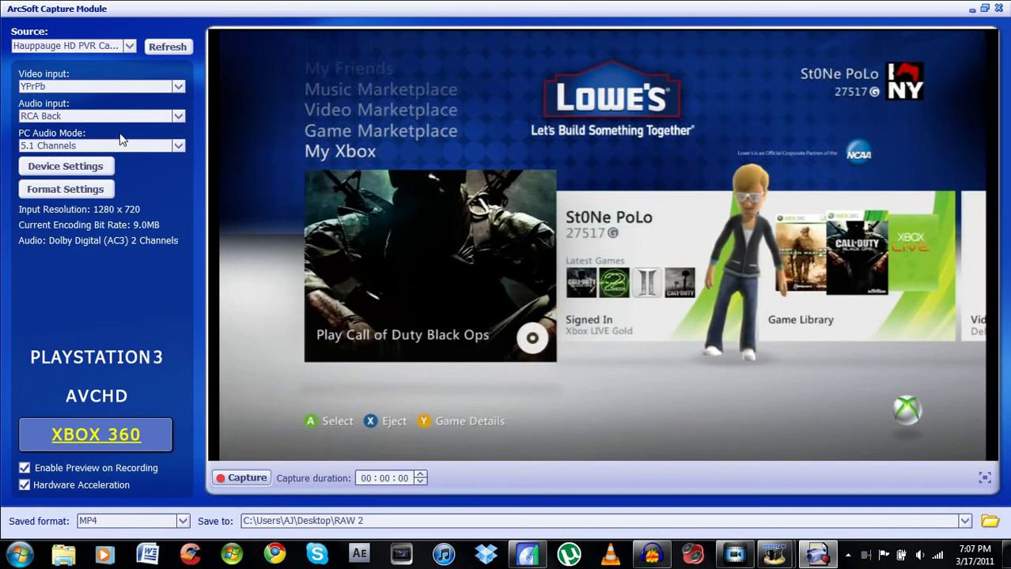
click(178, 118)
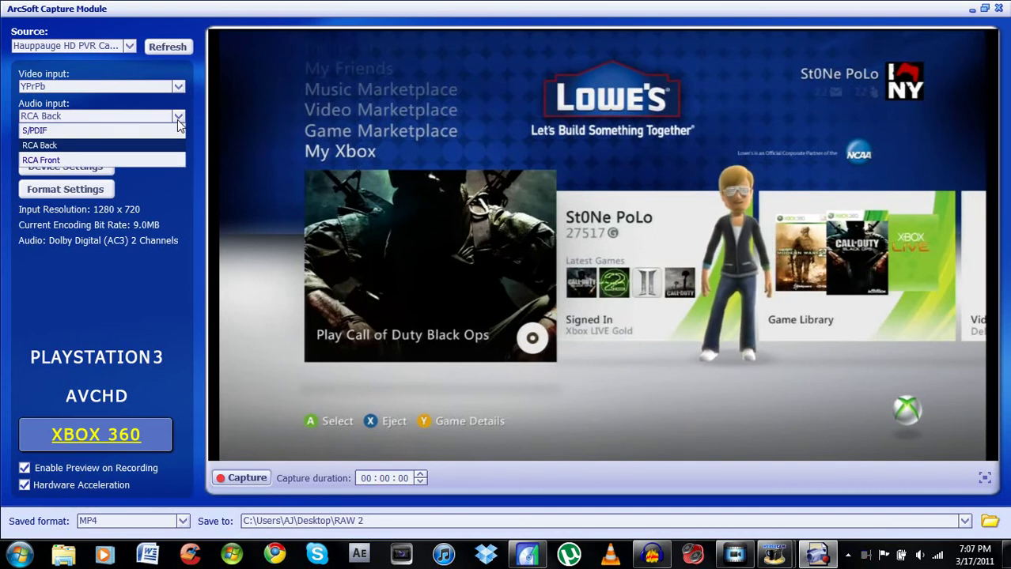
click(178, 119)
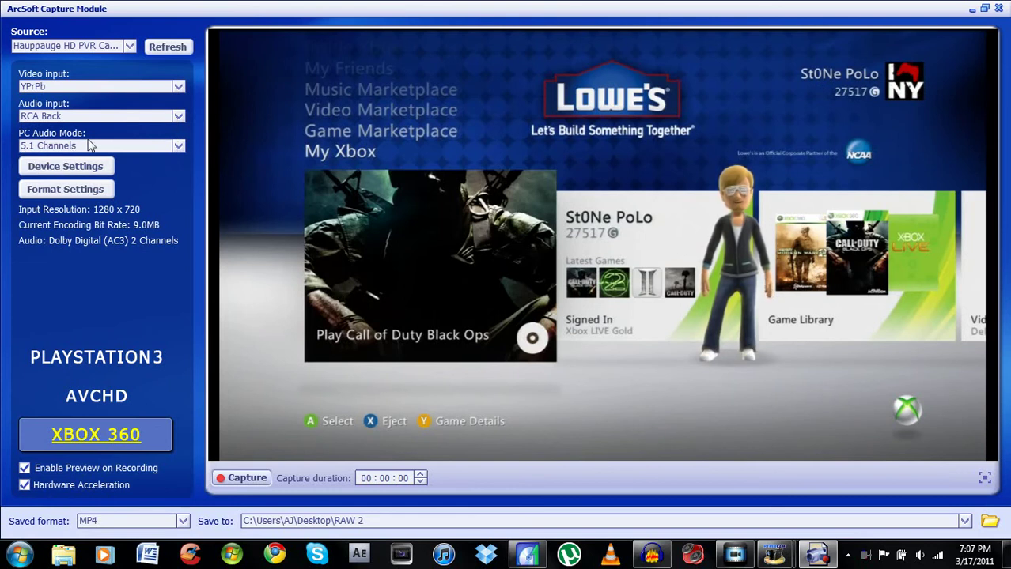
click(178, 147)
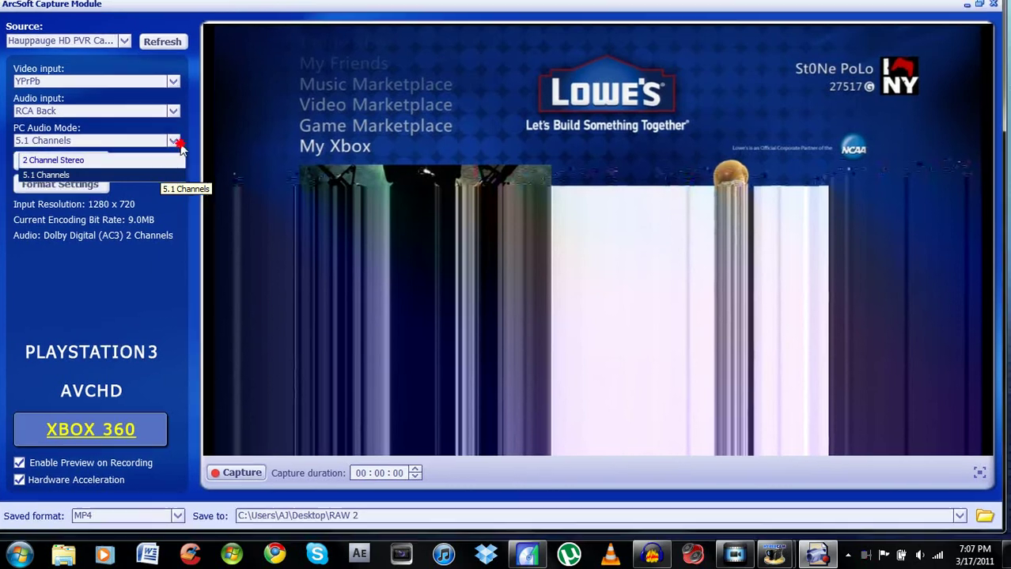
click(180, 145)
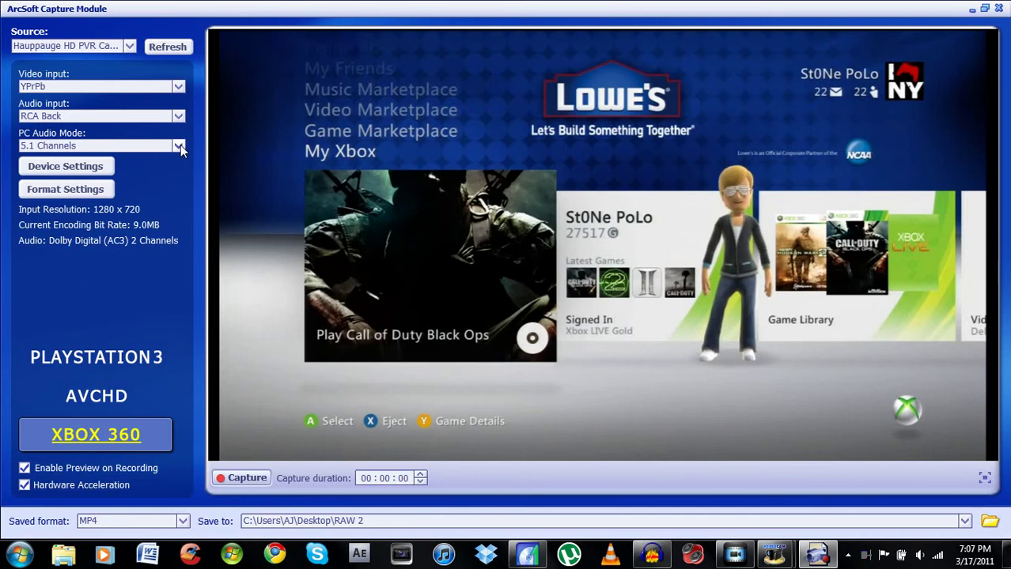
Review the Video Proc Amp and Video Decoder device settings, keep NTSC_M as the video standard, and accept the dialog.
click(104, 169)
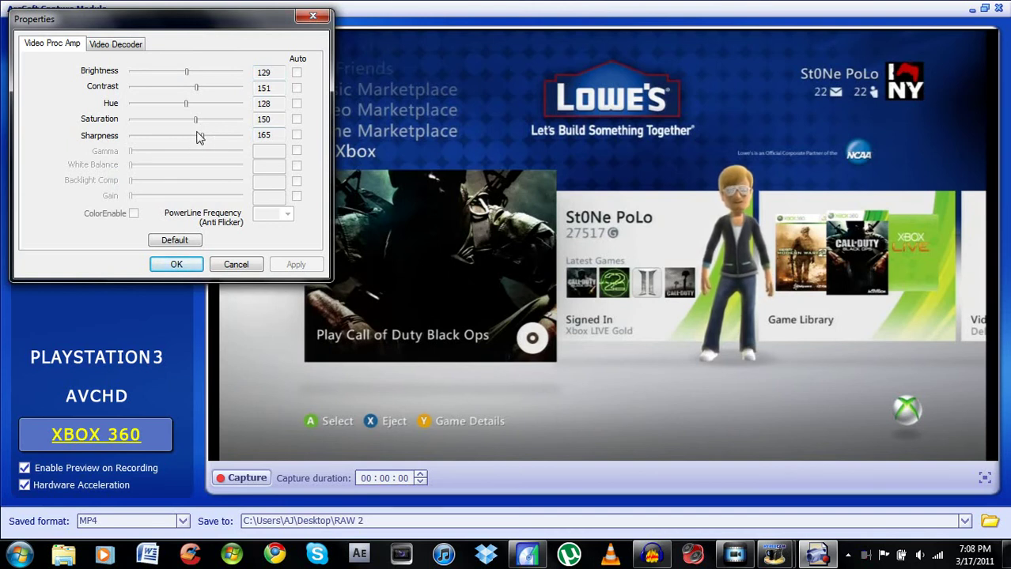
click(131, 46)
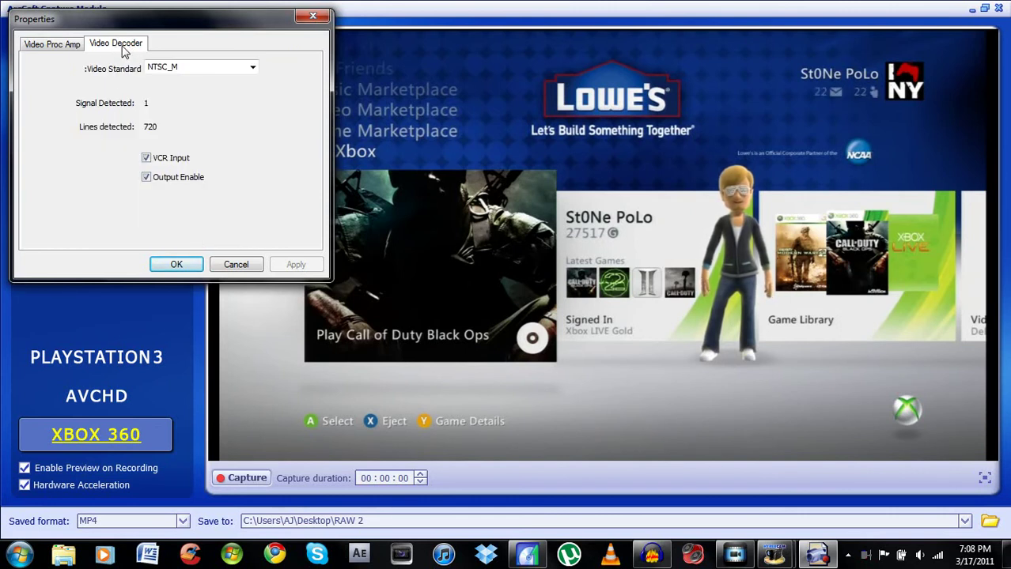
click(79, 49)
click(97, 46)
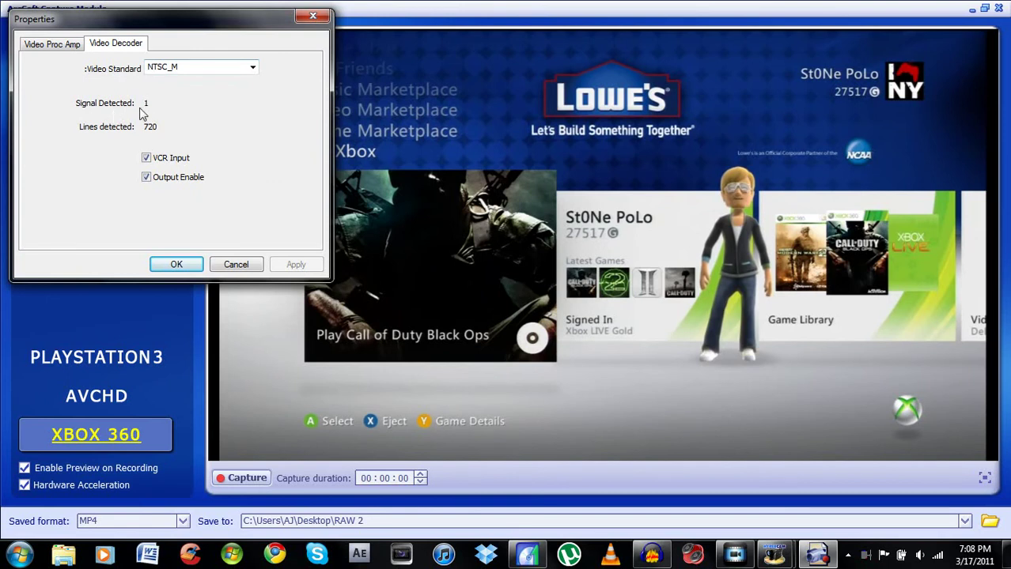
click(254, 68)
click(253, 69)
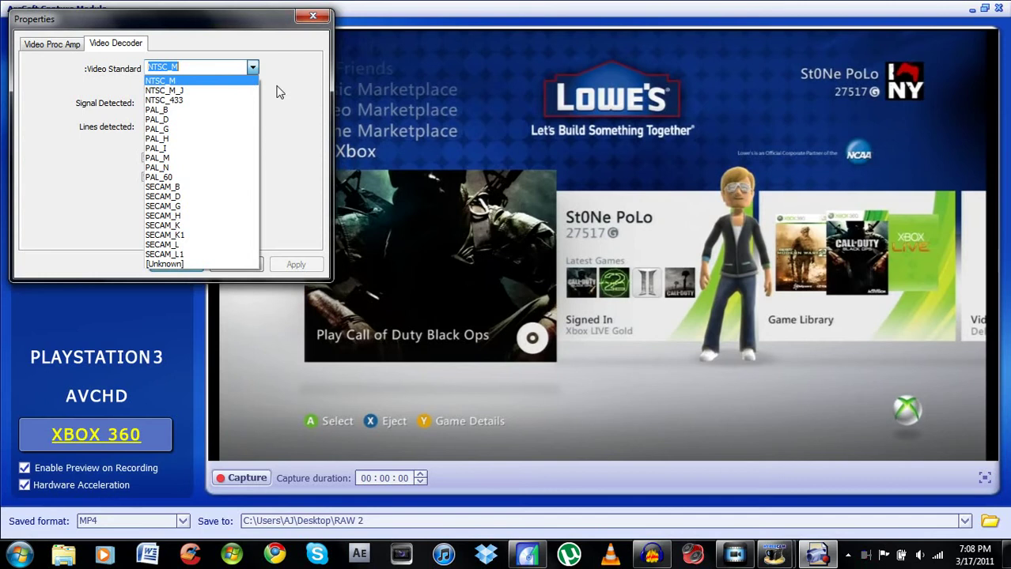
click(95, 270)
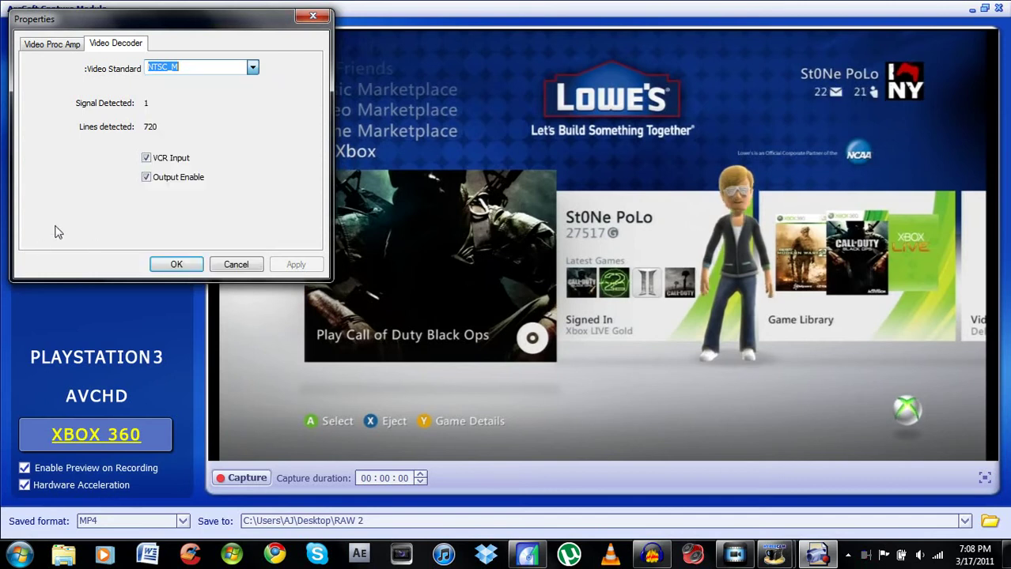
click(163, 266)
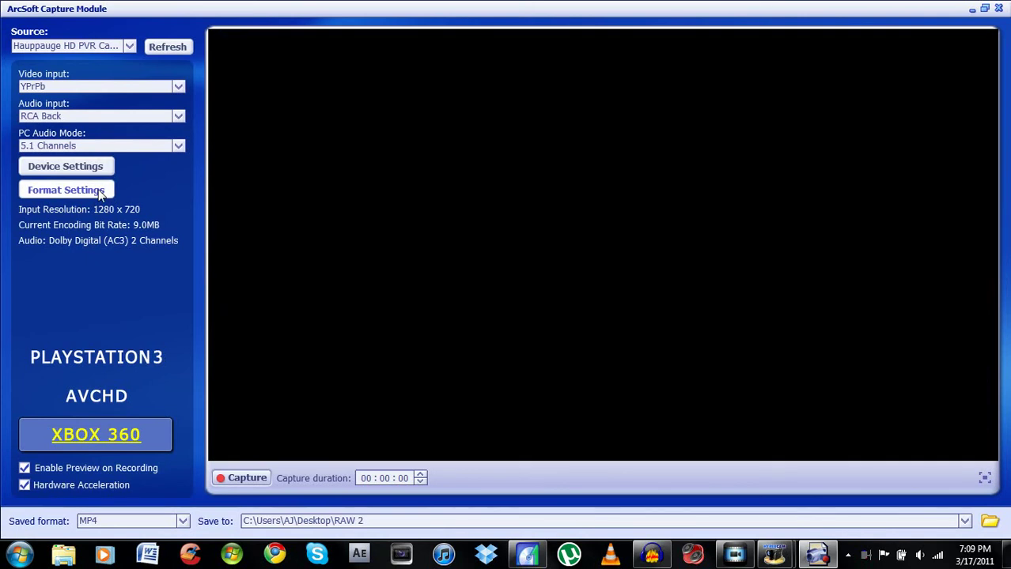
In the format settings, use a 9.0 Mbps max bitrate with Variable Bitrate and accept the encoder properties.
click(100, 192)
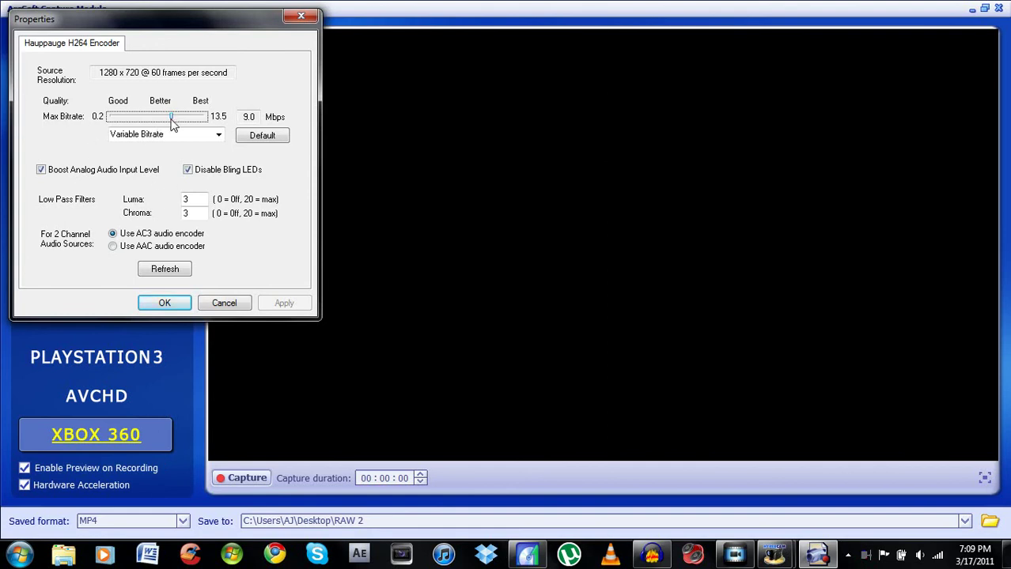
mouse_move(172, 118)
mouse_down()
mouse_move(121, 119)
mouse_move(201, 125)
mouse_move(169, 129)
mouse_up()
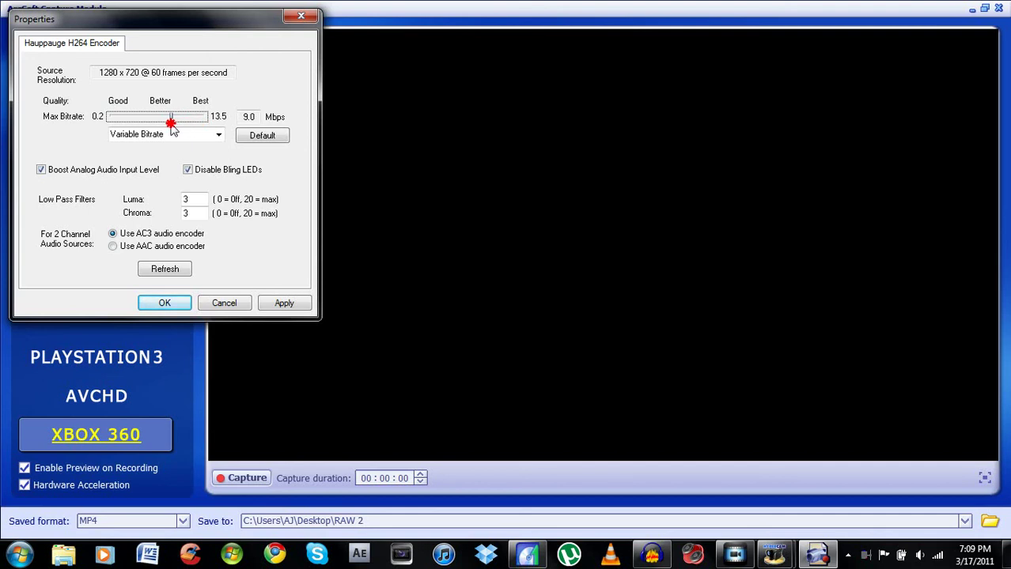
click(219, 136)
click(220, 137)
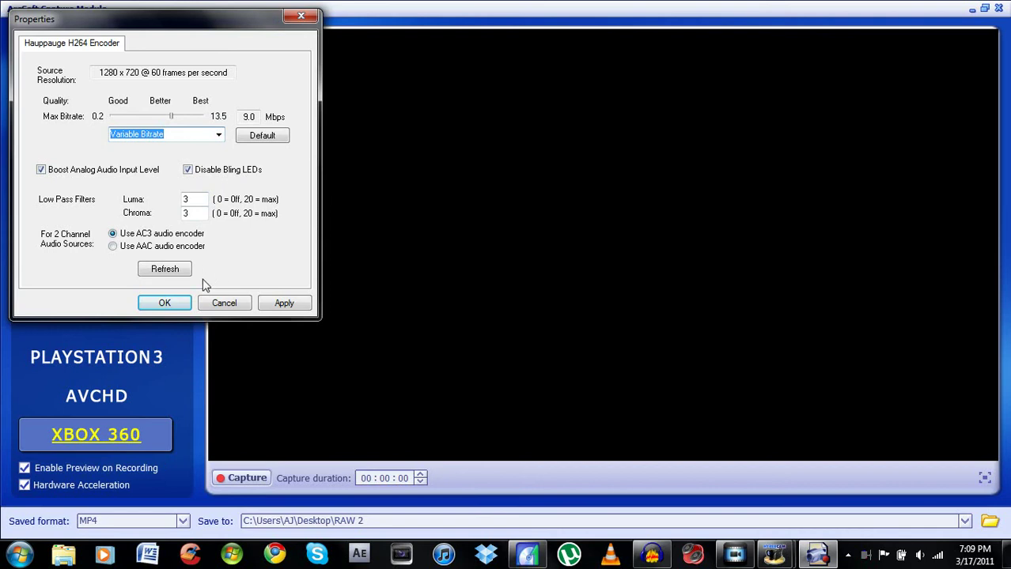
click(188, 301)
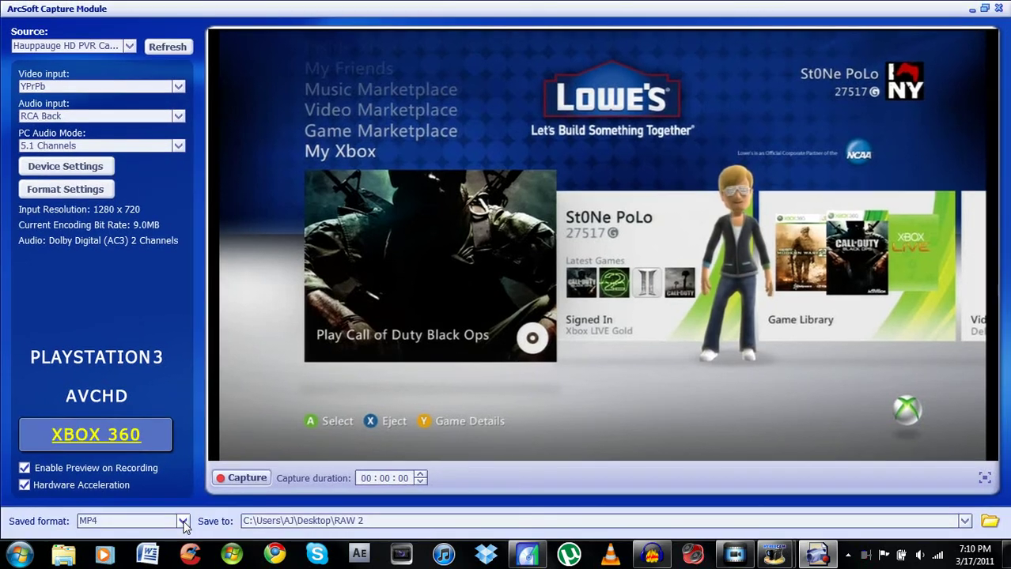
Try M2TS as the saved format, and return to the XBOX 360 preset.
click(183, 521)
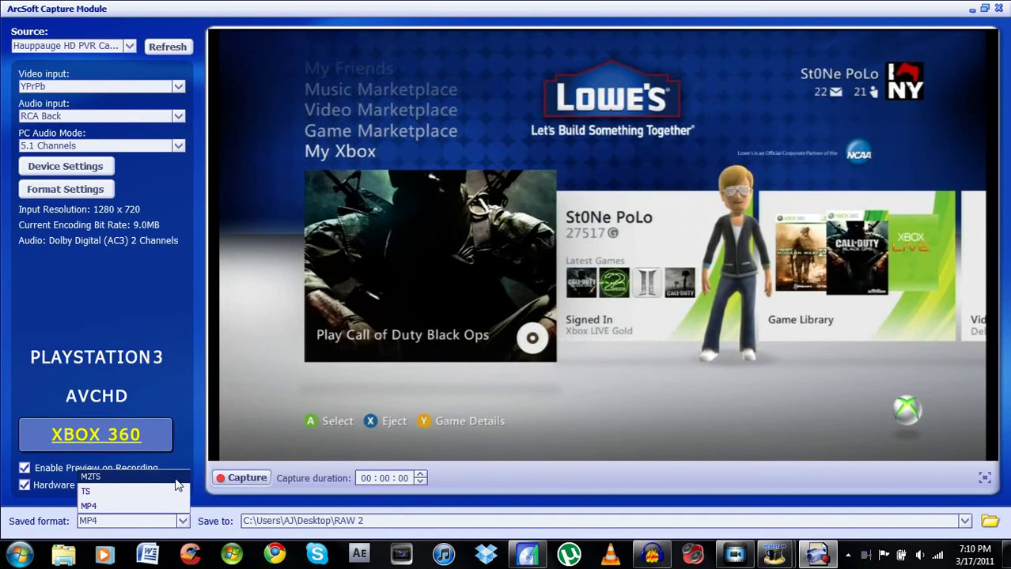
click(175, 477)
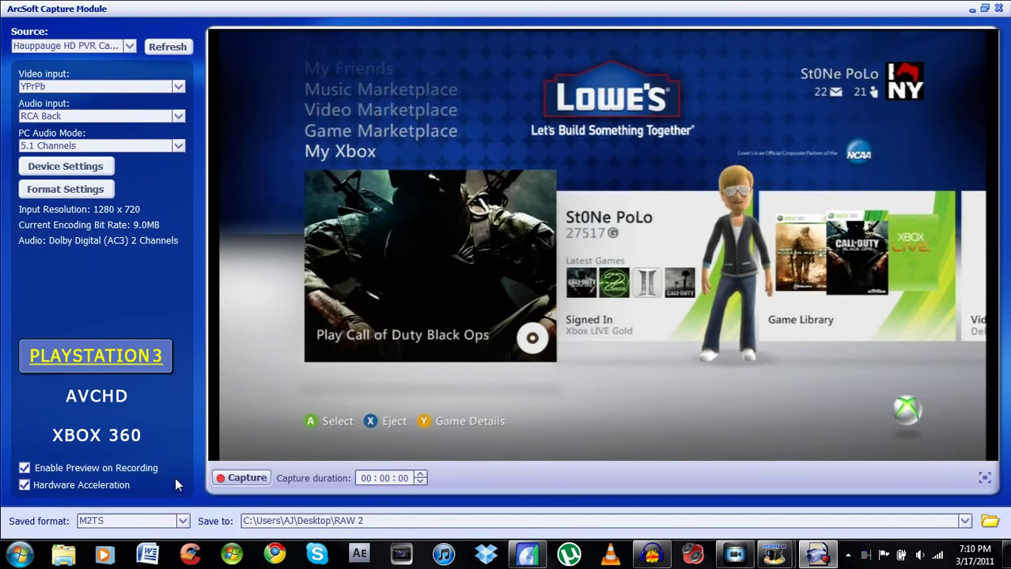
click(133, 436)
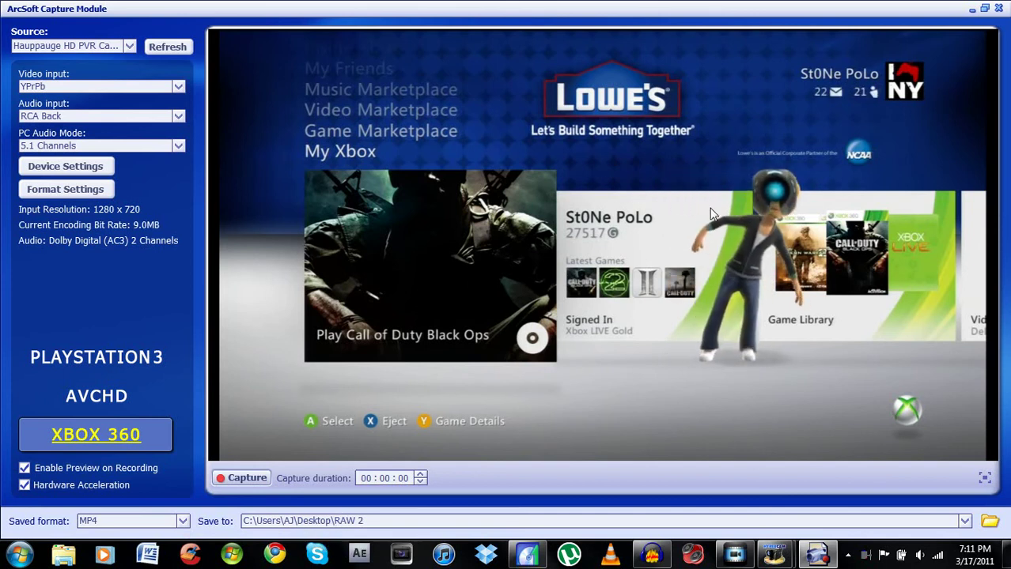
Look at the desktop and the save-location folder list, keeping the RAW 2 folder as the destination.
click(972, 9)
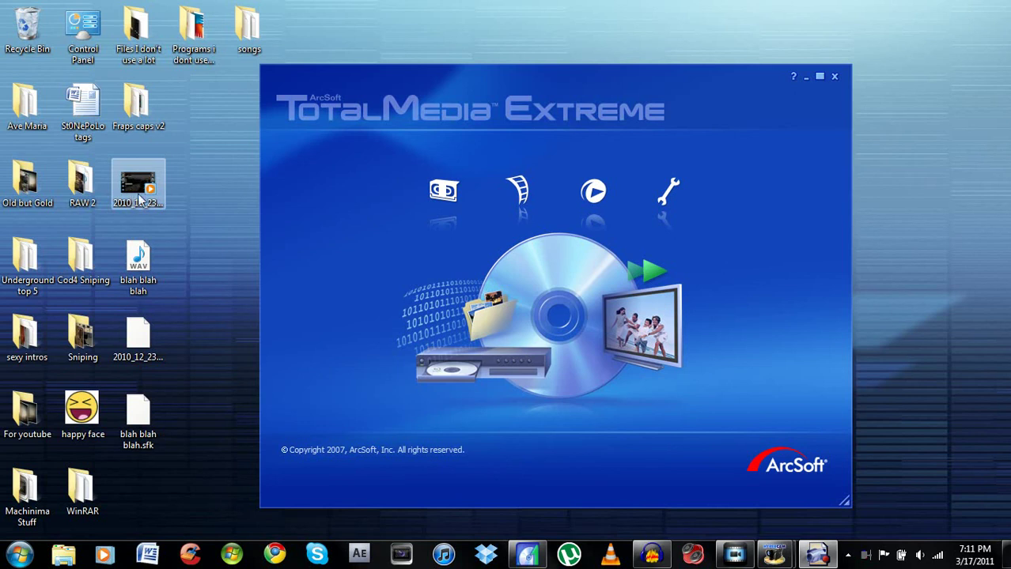
click(816, 553)
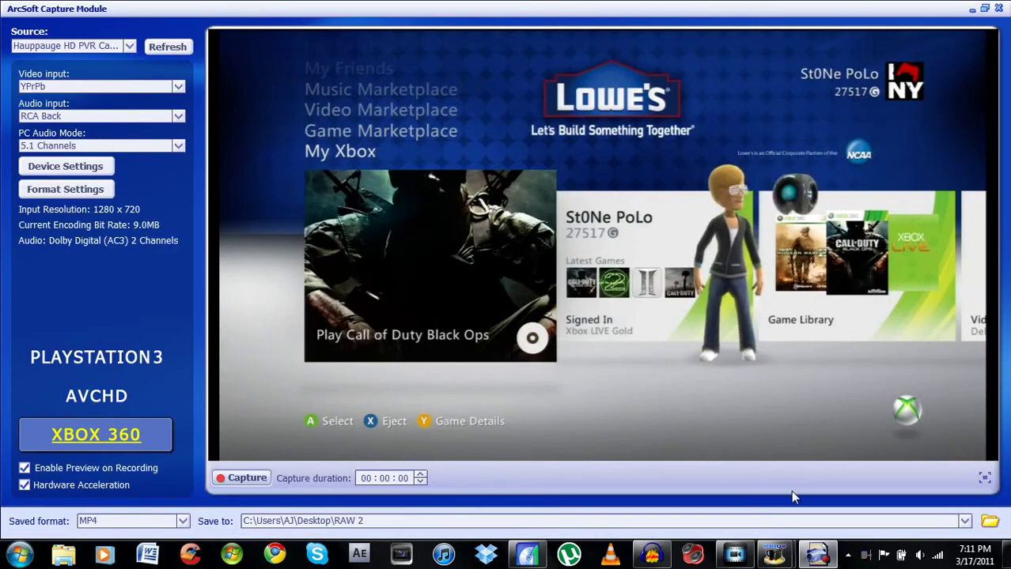
click(990, 523)
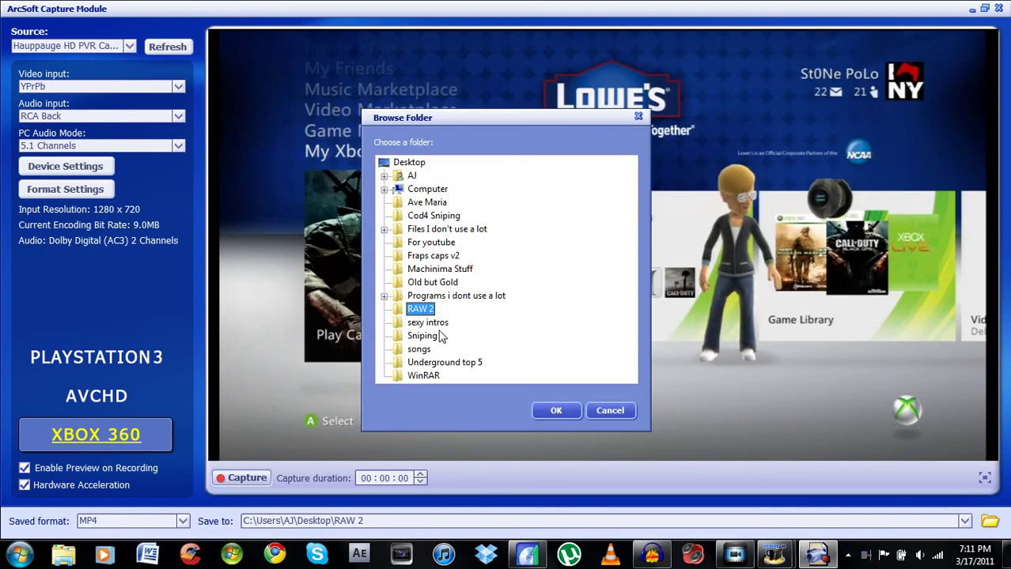
click(638, 116)
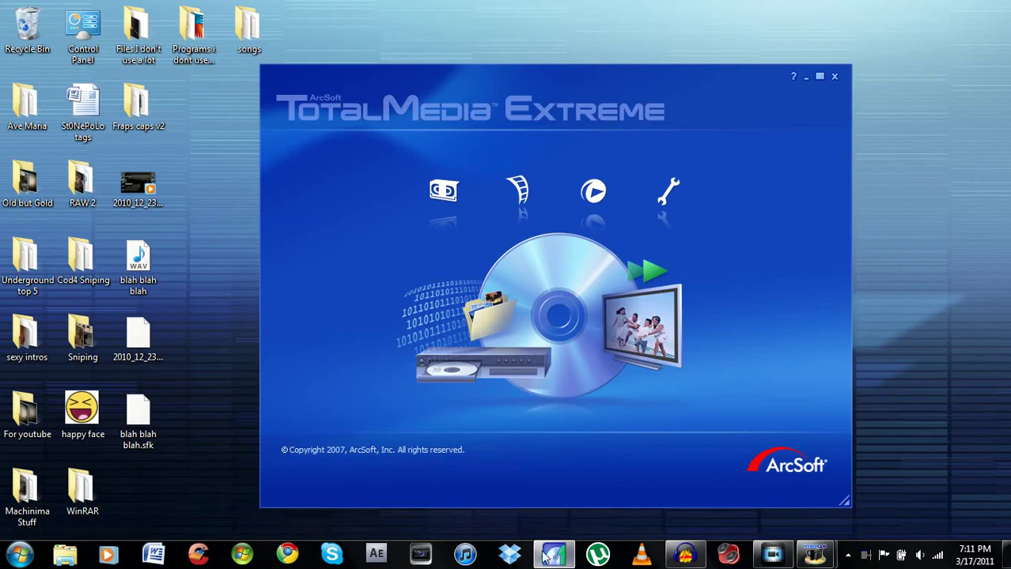
Close ArcSoft TotalMedia Extreme.
right_click(554, 553)
click(549, 516)
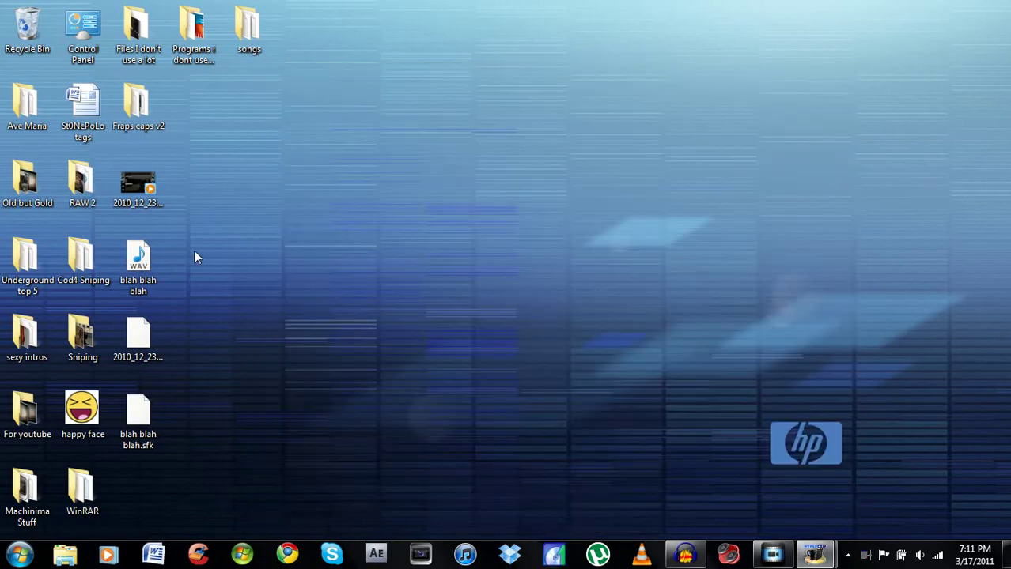
Select the 2010_12_23_20_2_9 video file on the desktop and switch to Audacity.
click(138, 183)
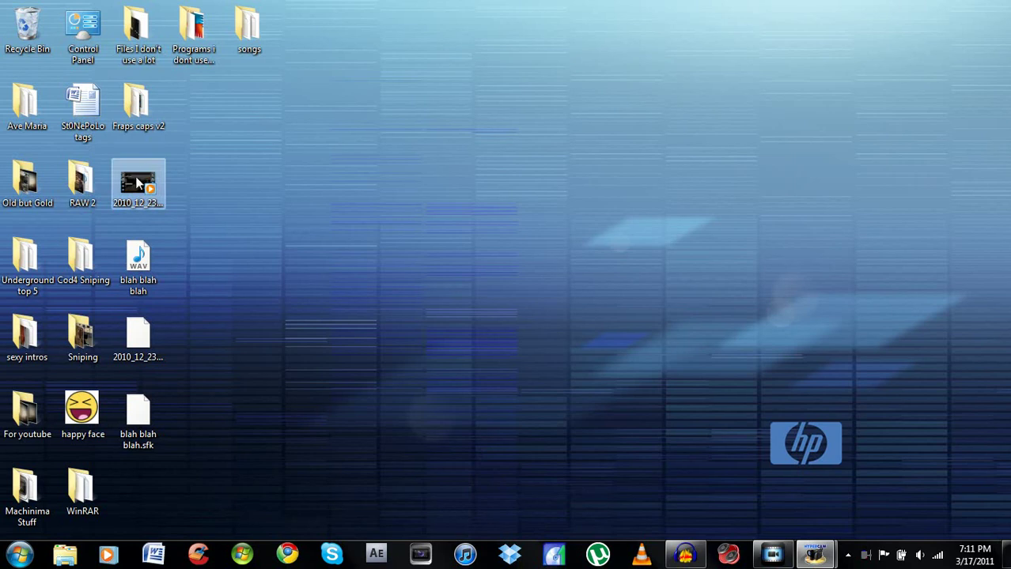
drag(139, 183, 139, 187)
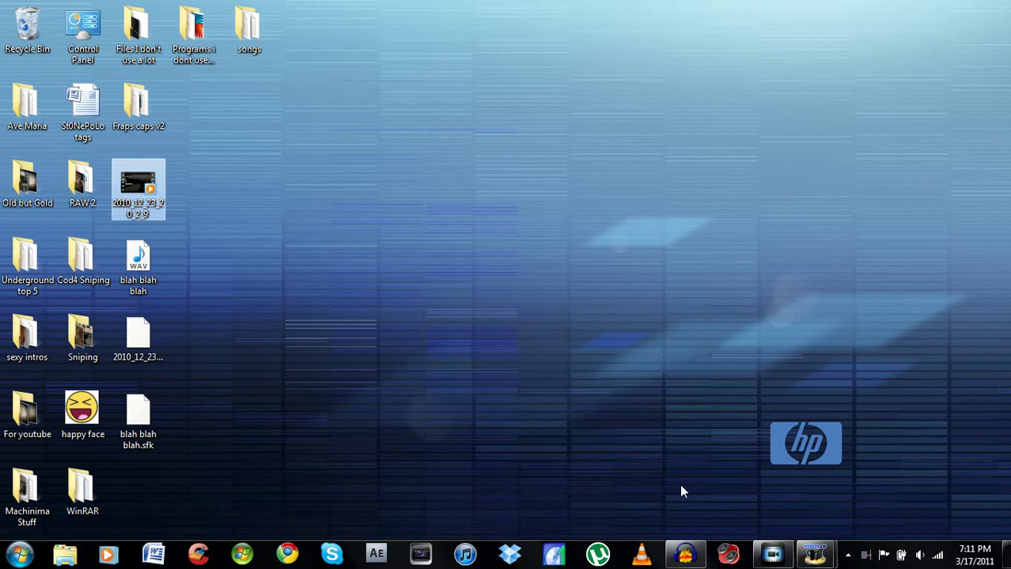
click(686, 556)
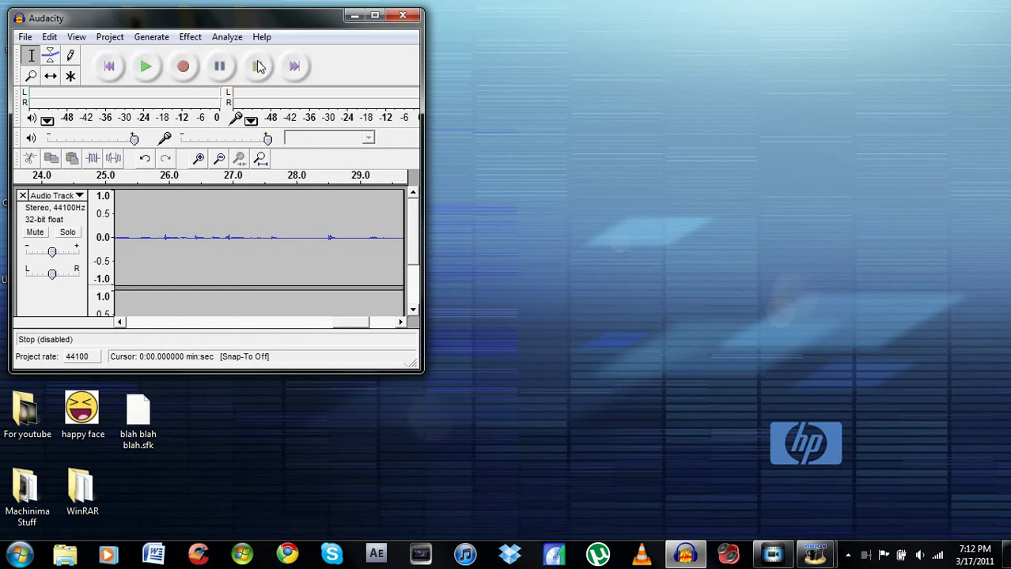
Export the audio track as a WAV file named "ajk nvalrvgj;LURUIng" to the desktop.
click(26, 38)
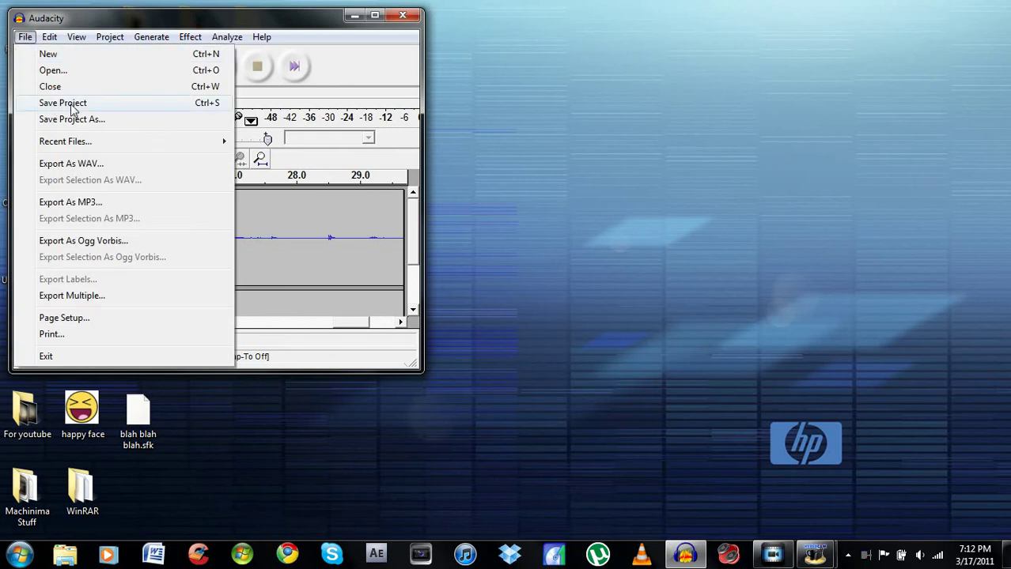
click(79, 164)
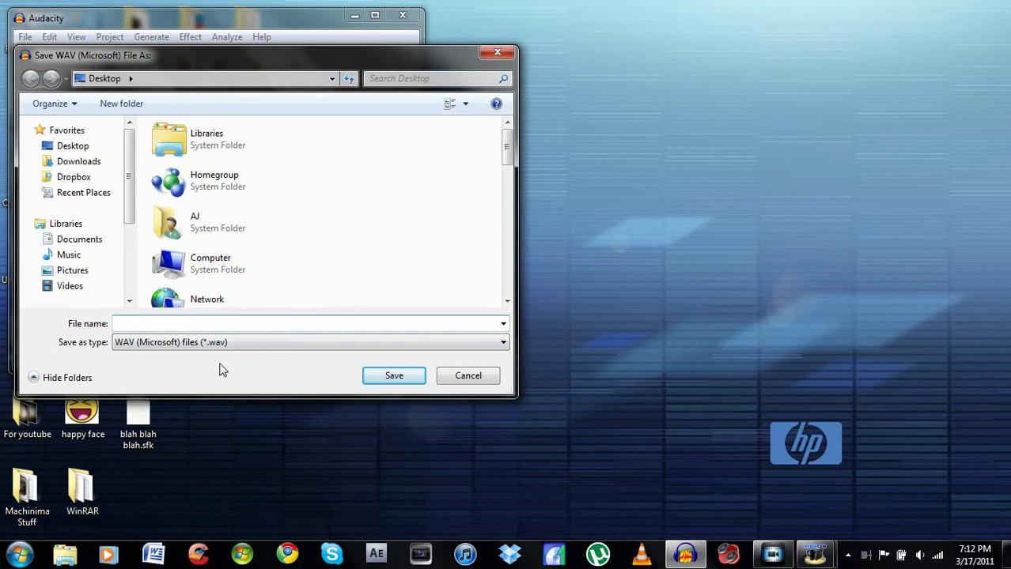
text(ajk nvalrvgj;LURUIng)
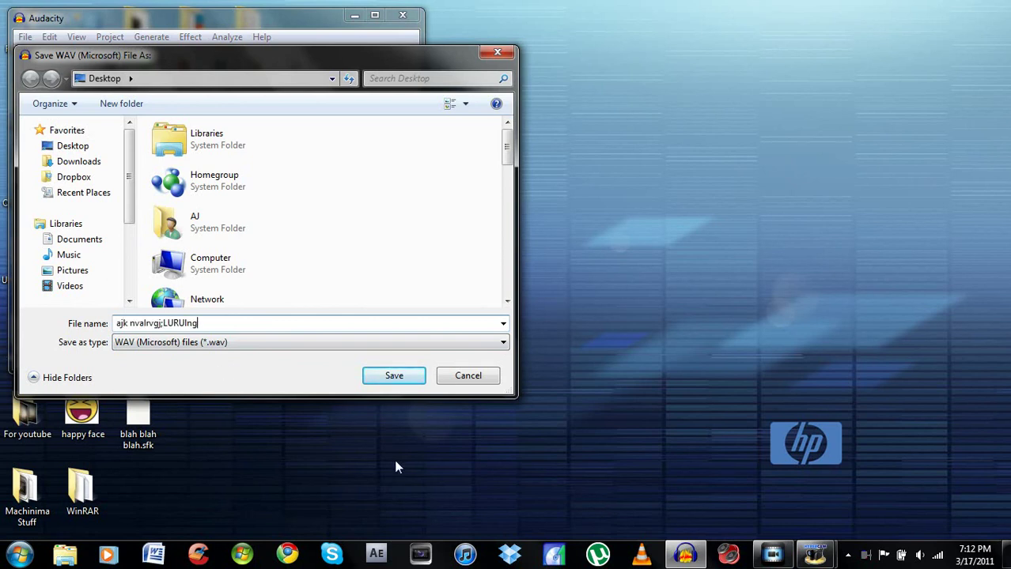
click(400, 375)
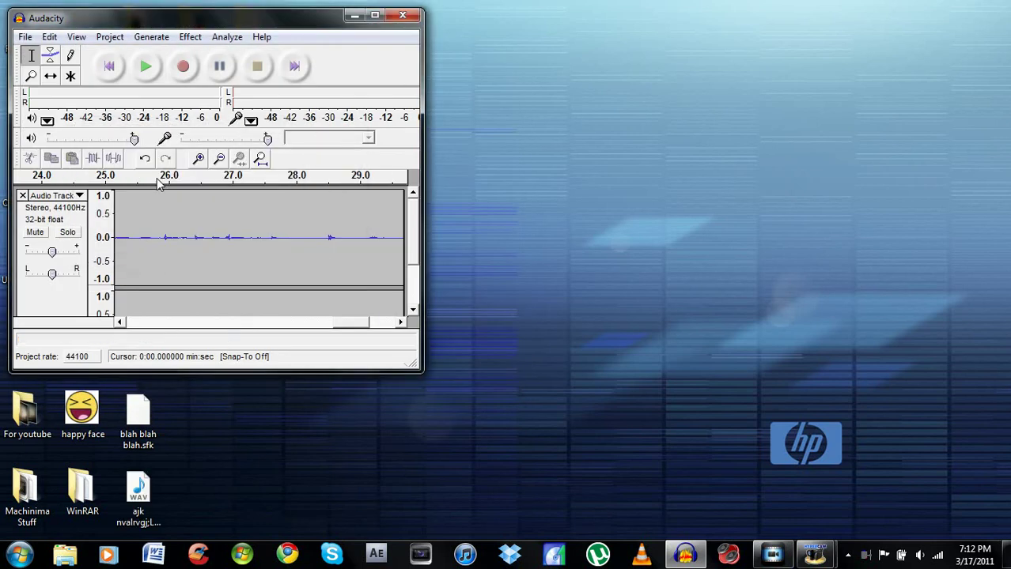
Close Audacity without saving the project and place the exported WAV beside the 2010_12_23_20_2_9 video on the desktop.
click(403, 15)
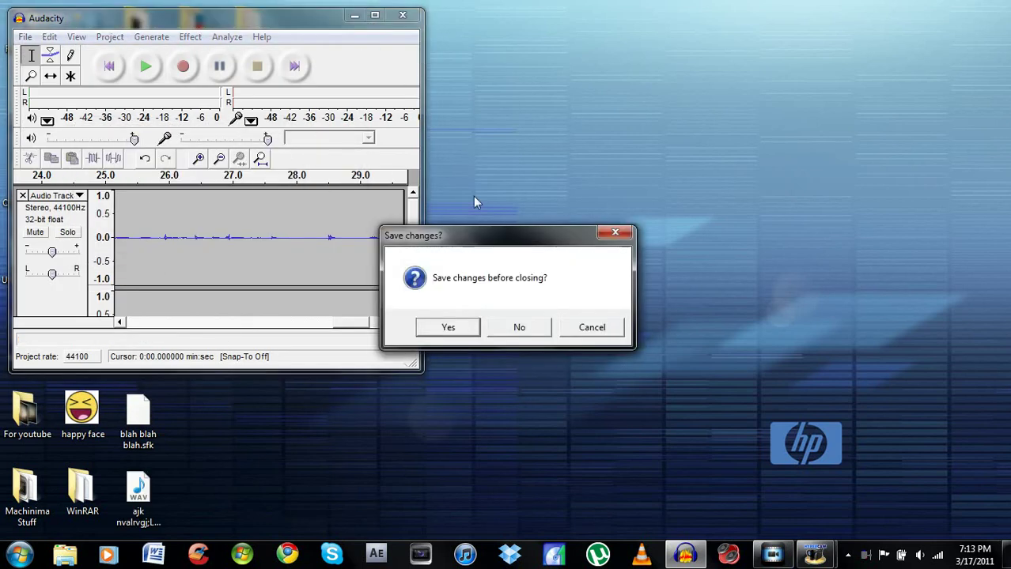
click(501, 326)
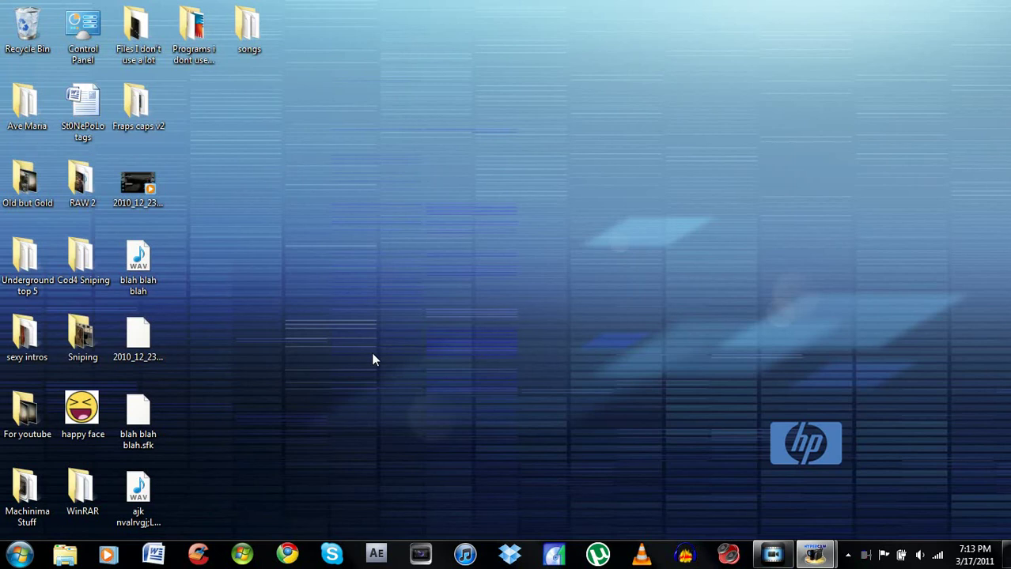
drag(138, 499, 194, 206)
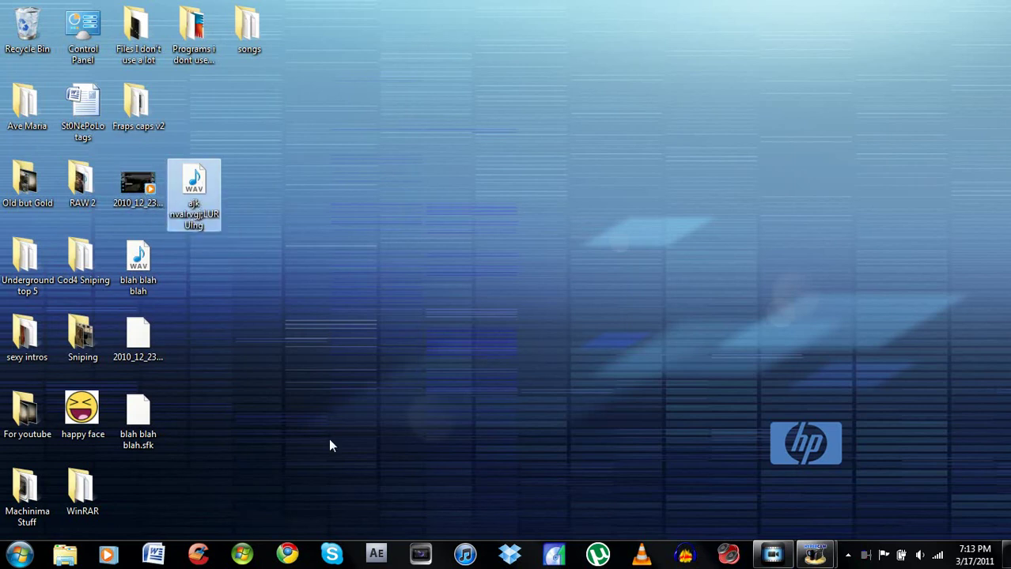
Switch to PowerDirector and narrow its restored window to expose the desktop files.
click(772, 554)
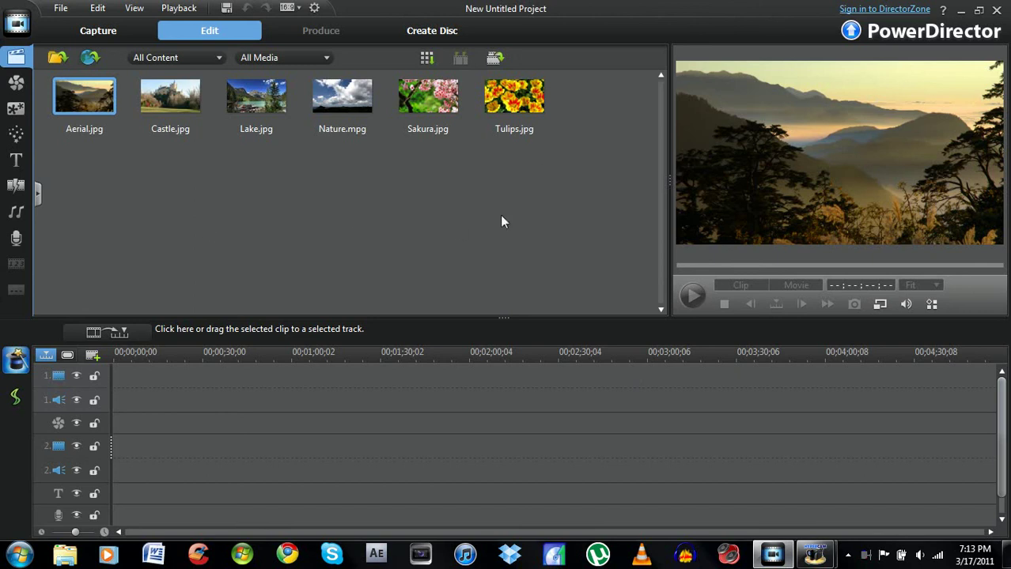
click(978, 12)
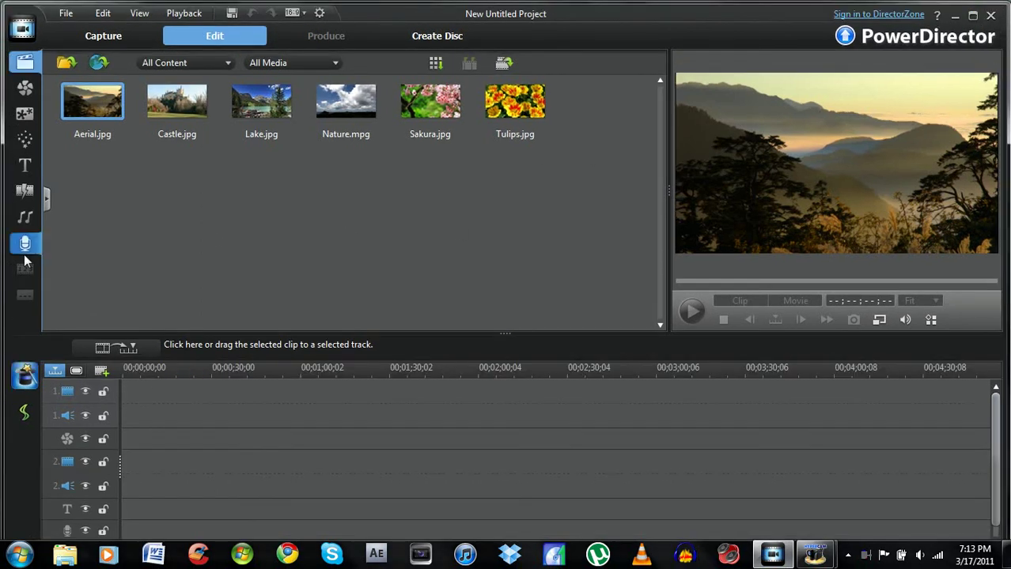
drag(2, 261, 331, 246)
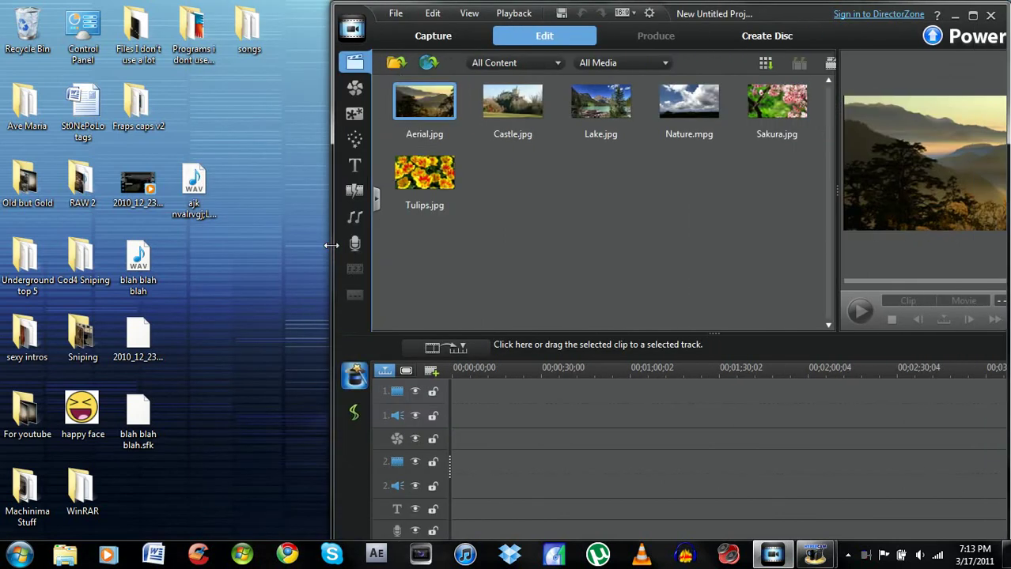
Import the exported WAV and the 2010_12_23_20_2_9 video from the desktop into the media library, and maximize the window.
drag(197, 186, 498, 189)
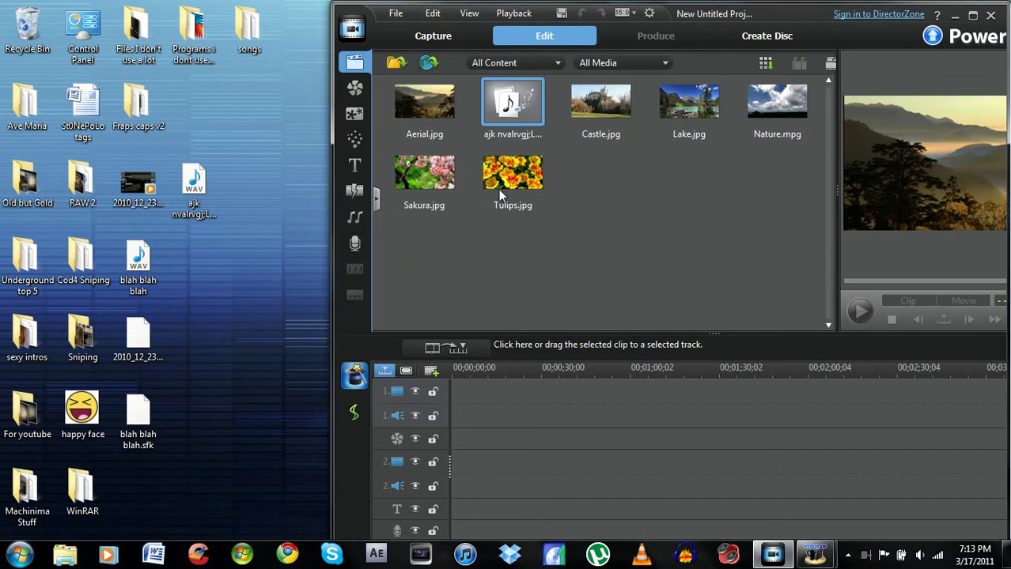
drag(208, 187, 559, 192)
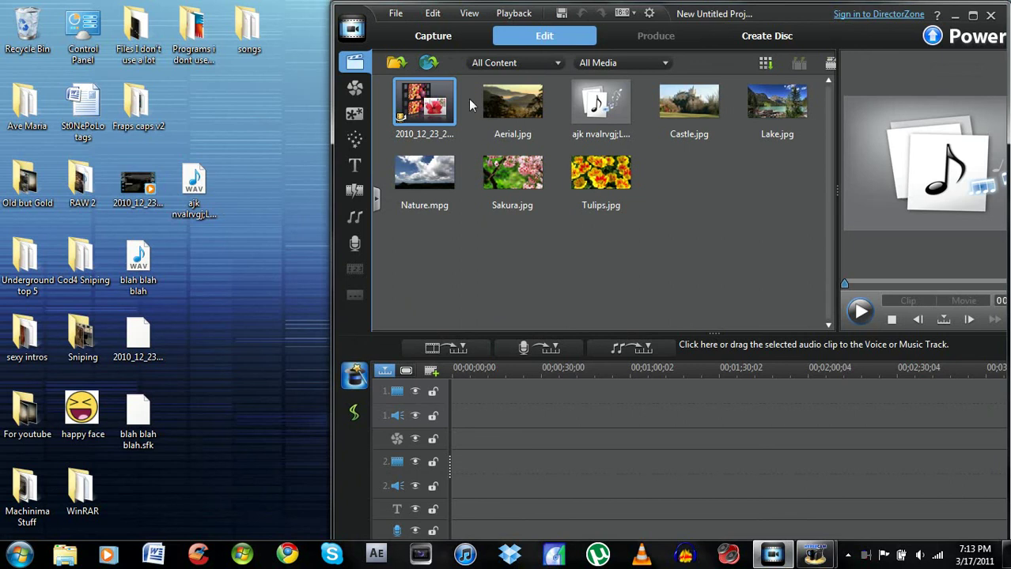
click(421, 105)
drag(419, 105, 441, 168)
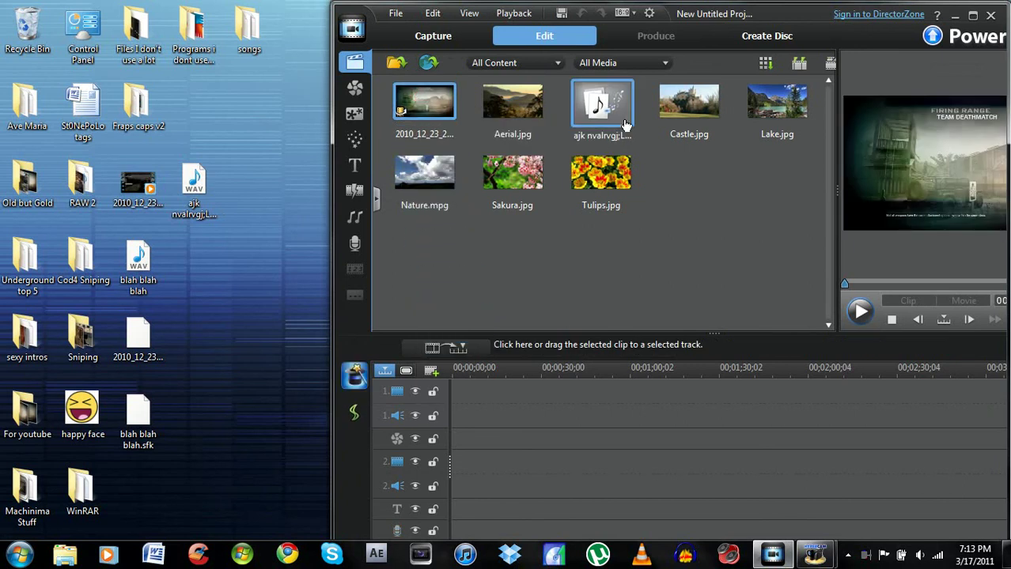
click(974, 17)
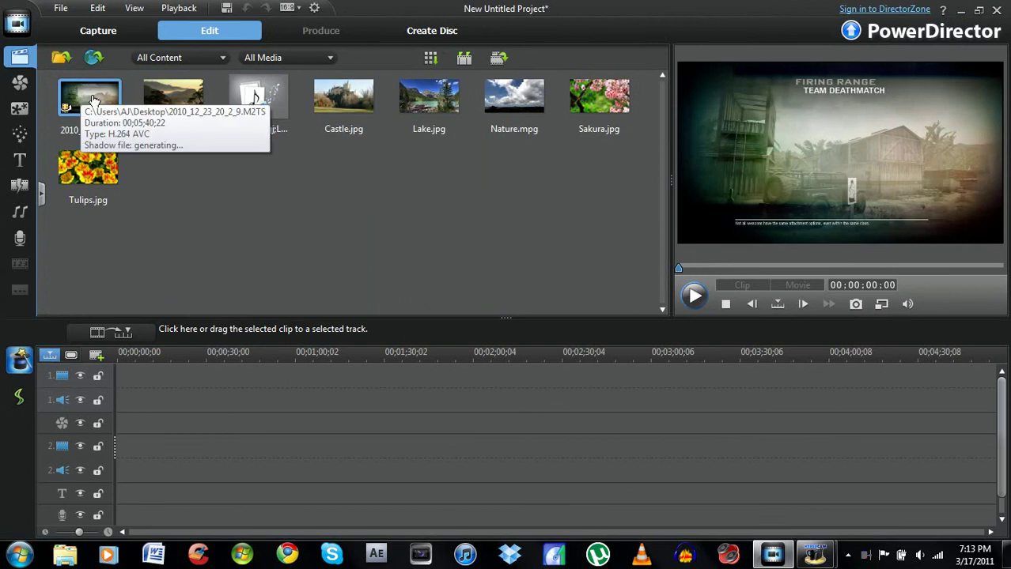
Place the 2010_12_23_20_2_9 video on video track 1 and the WAV on audio track 2, both starting at 00;00;00;00.
drag(93, 100, 120, 381)
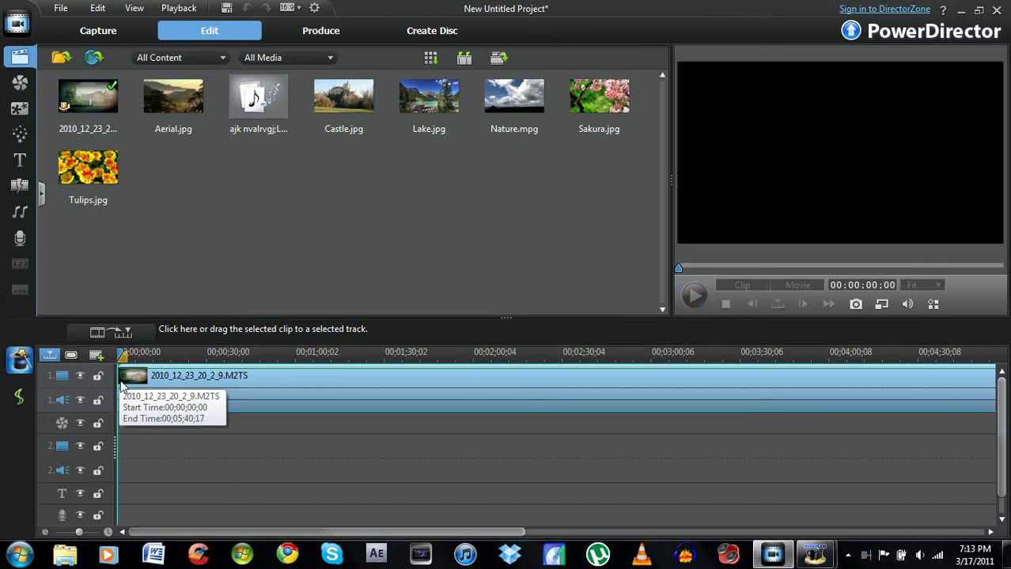
click(255, 366)
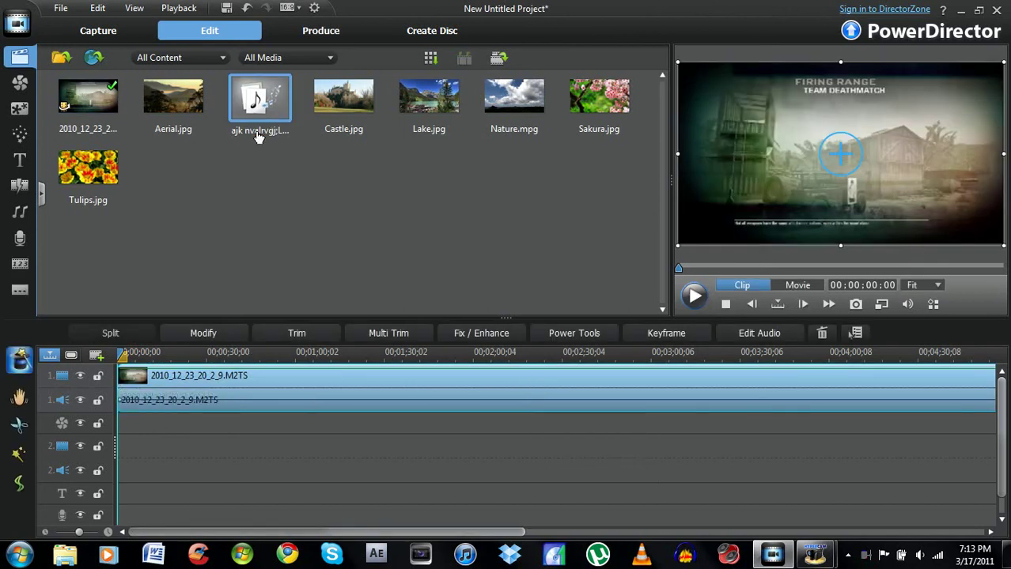
drag(119, 379, 118, 380)
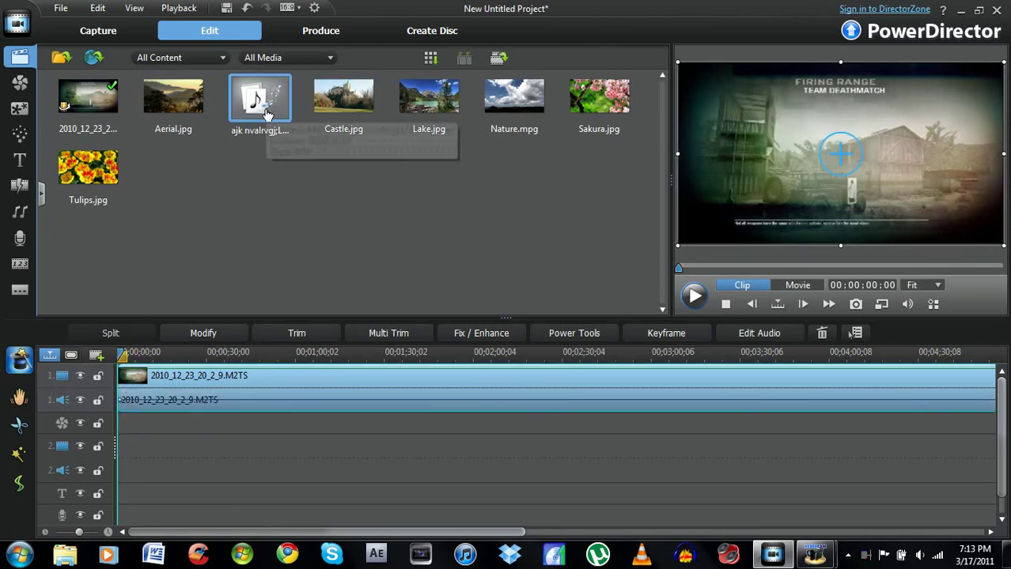
drag(267, 114, 119, 472)
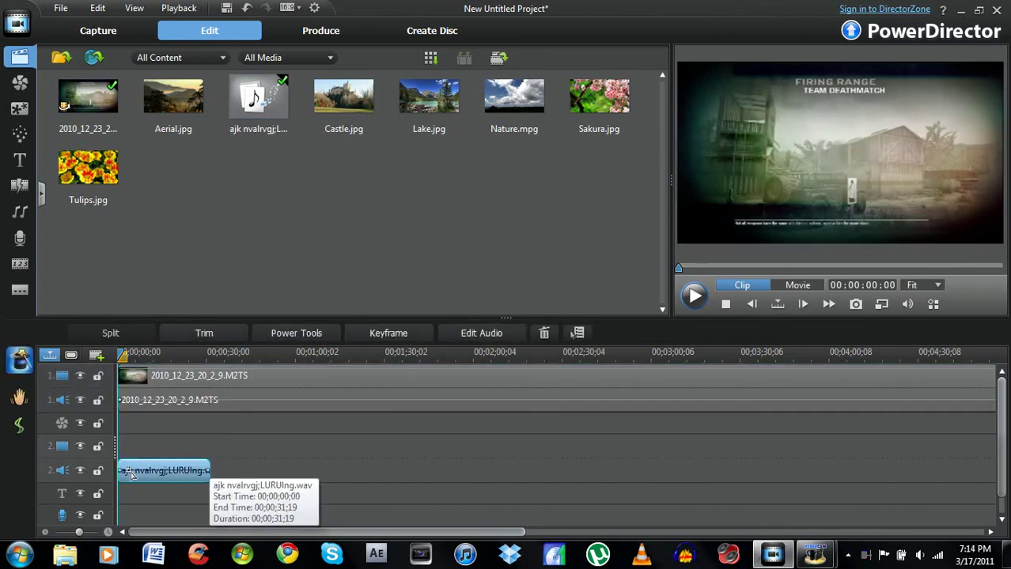
Lower the gameplay clip's audio volume on track 1 and raise the WAV clip's volume on audio track 2.
click(122, 404)
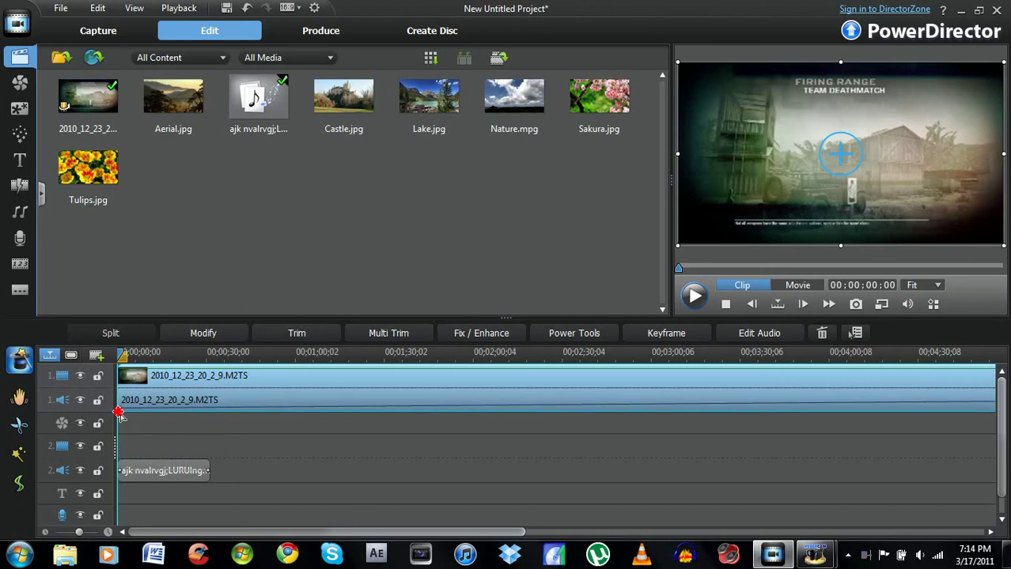
drag(271, 533, 462, 494)
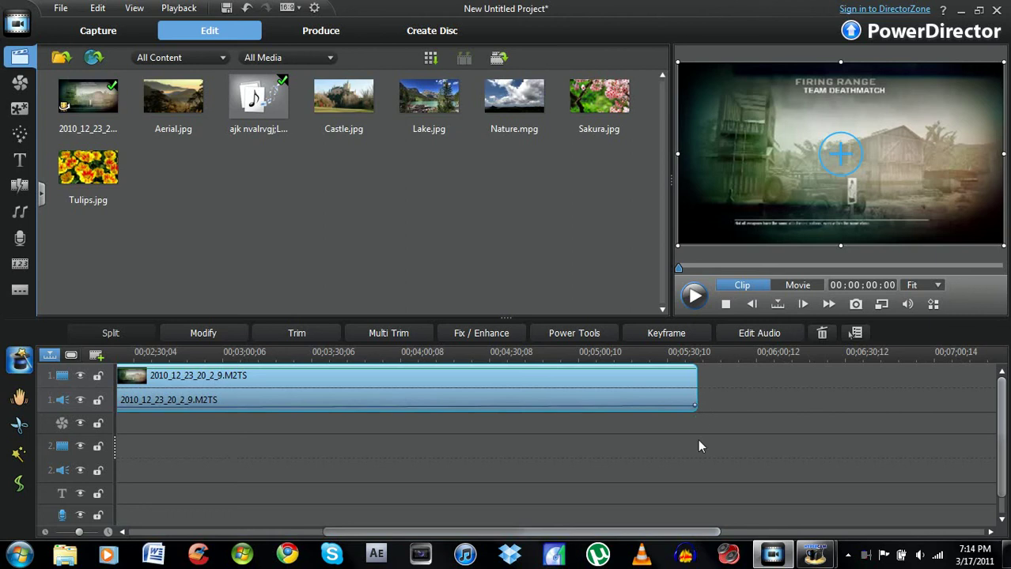
drag(684, 532, 484, 520)
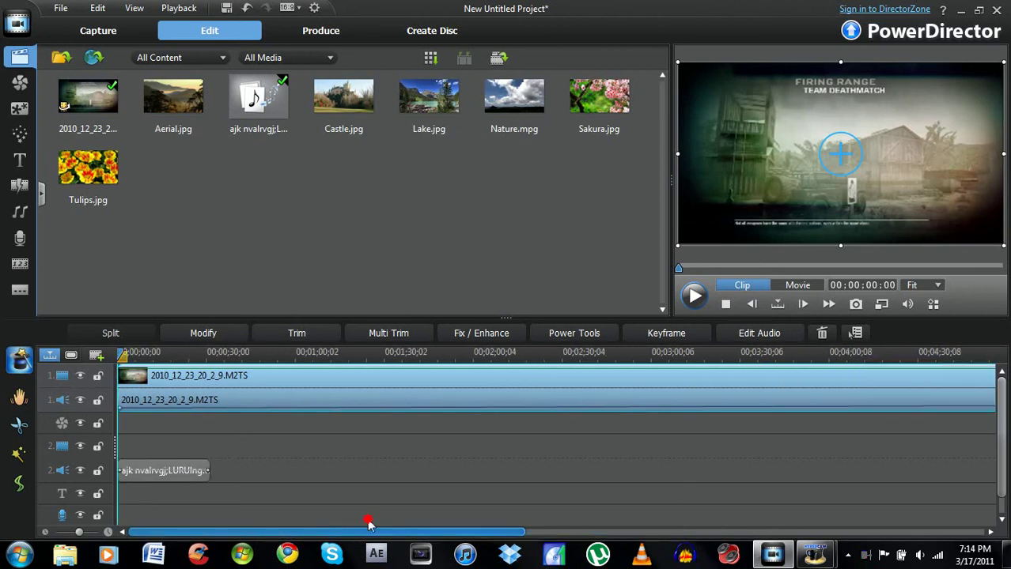
click(150, 474)
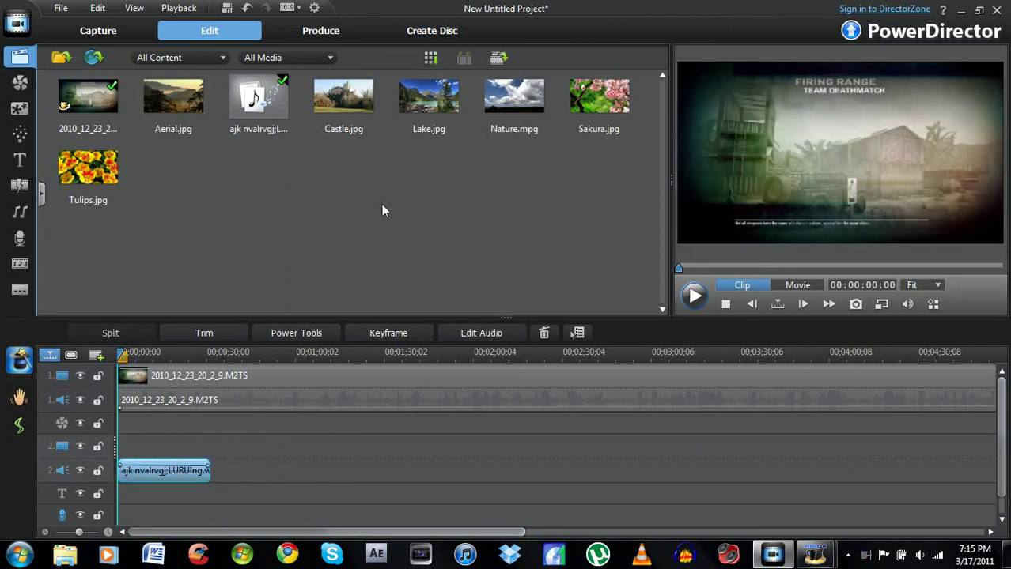
Set the production output to H.264 AVC with the AVCHD 1280 x 720p profile.
click(321, 31)
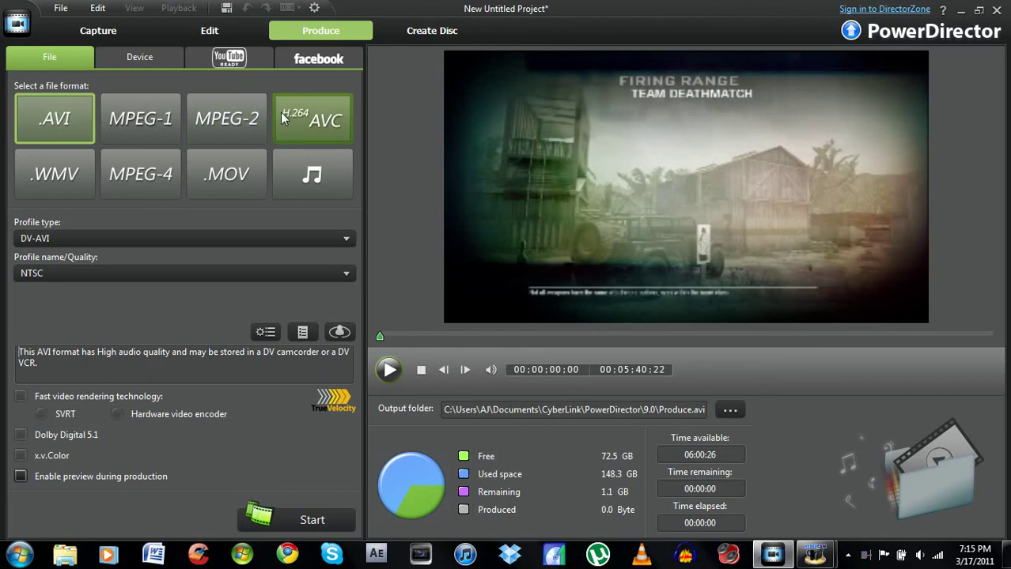
click(304, 111)
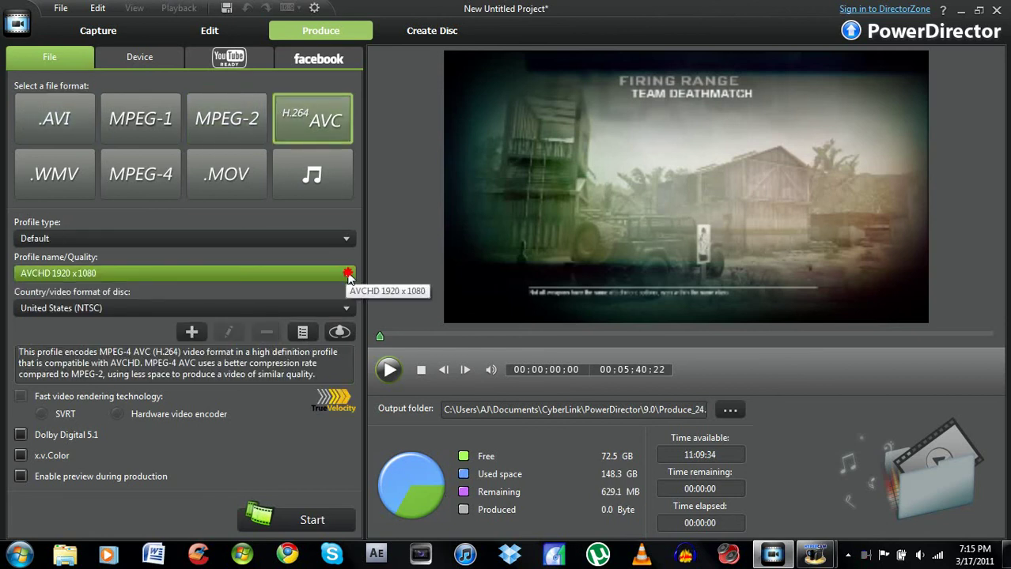
click(348, 275)
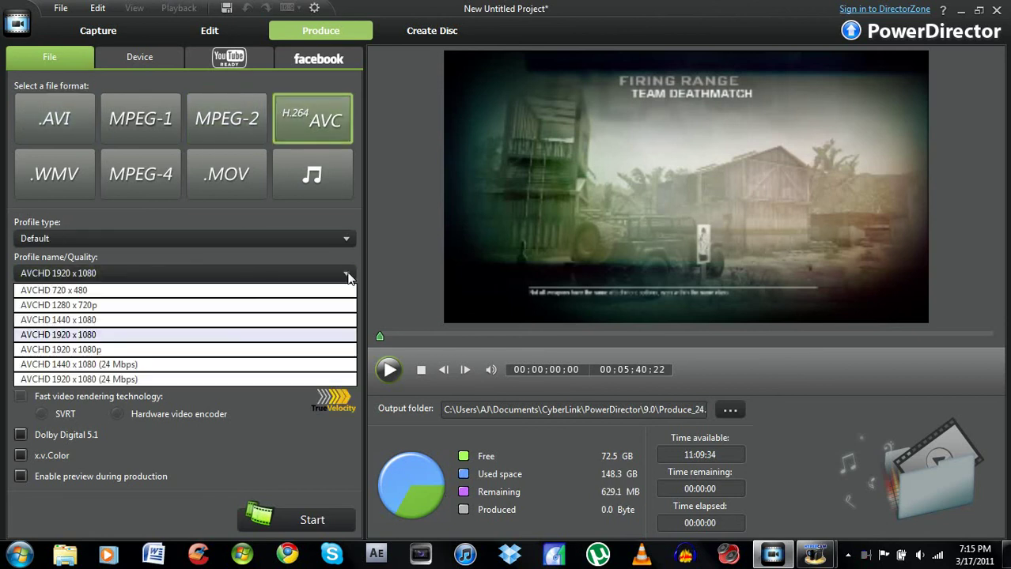
click(266, 310)
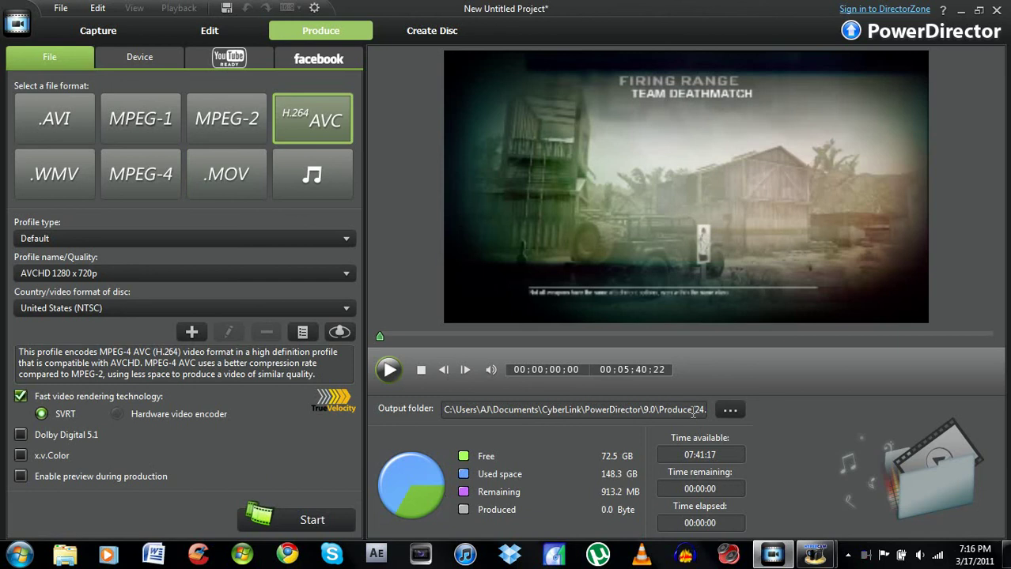
Look through the output folder's existing files without changing the destination, and view the YouTube upload settings.
click(740, 410)
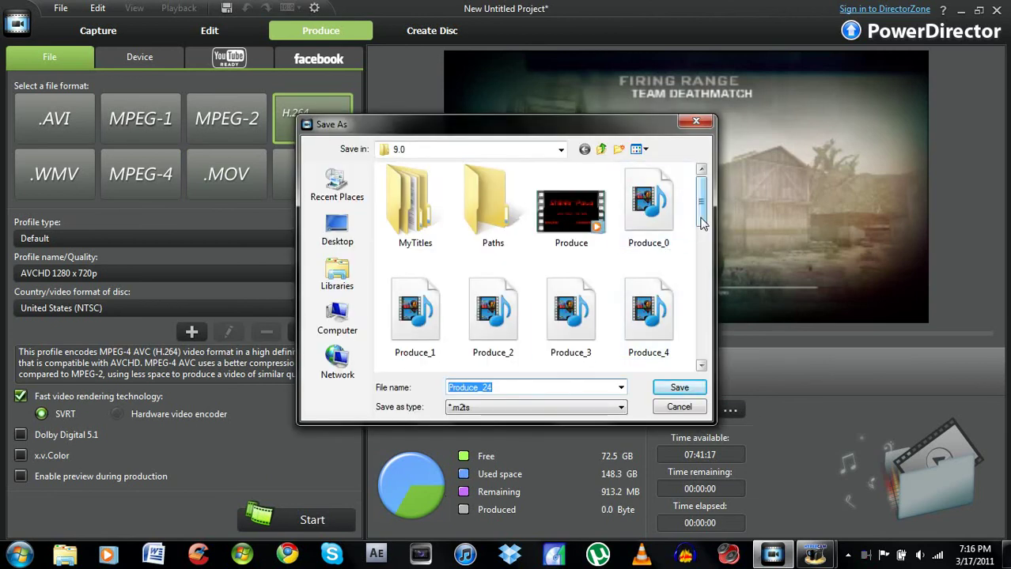
drag(701, 219, 696, 365)
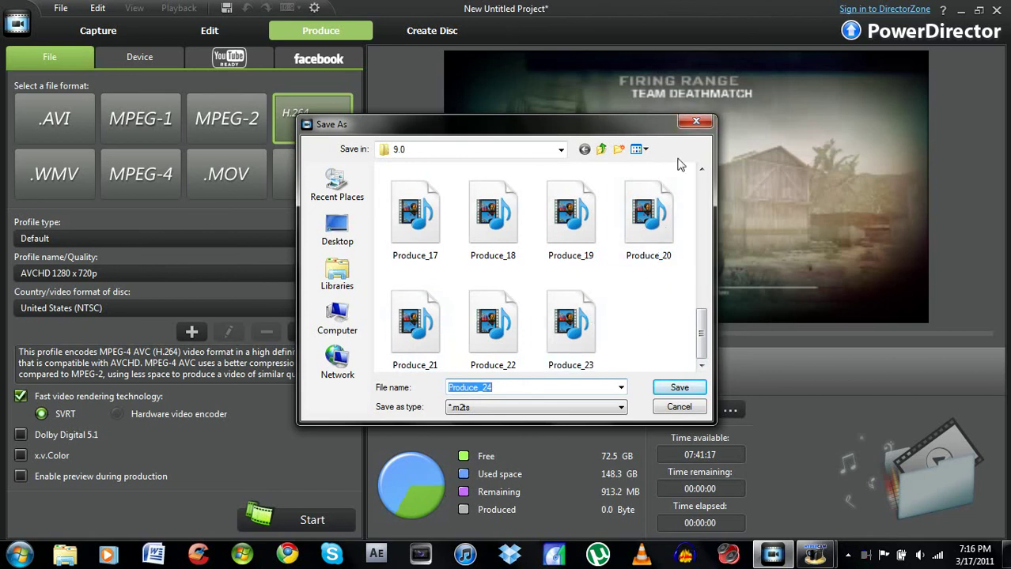
click(696, 124)
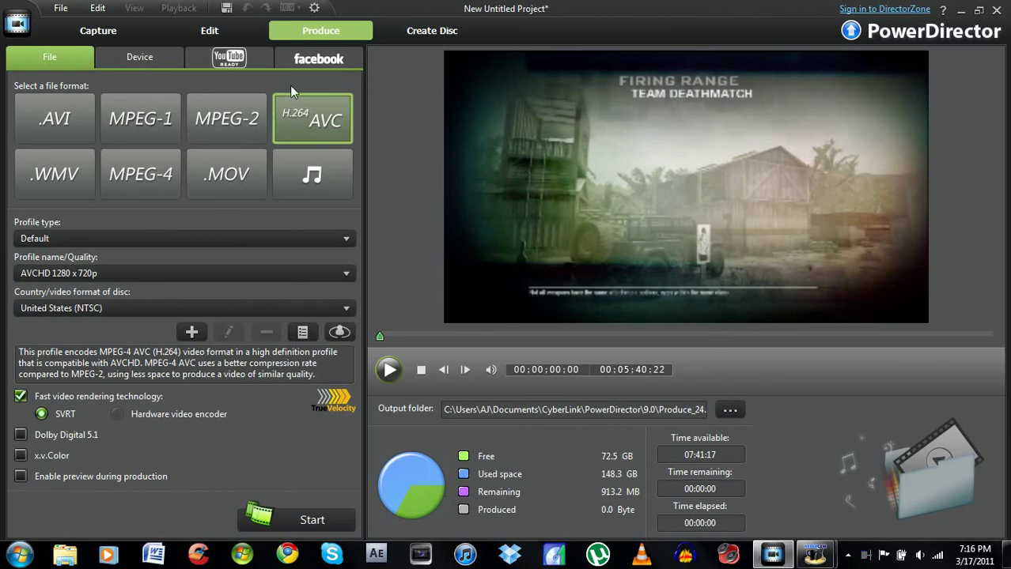
click(242, 67)
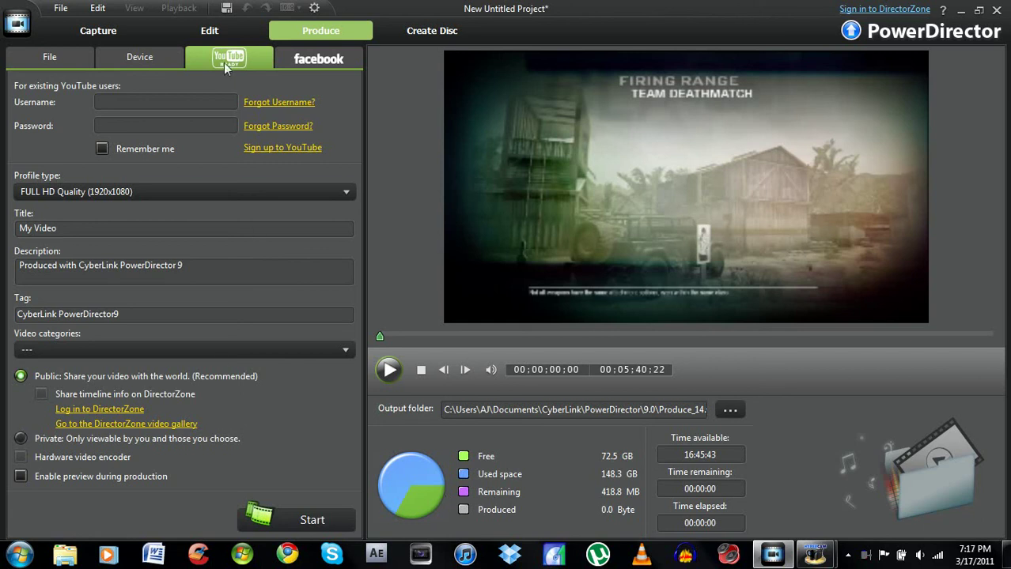
Return to the editing timeline and close PowerDirector without saving the project.
click(221, 36)
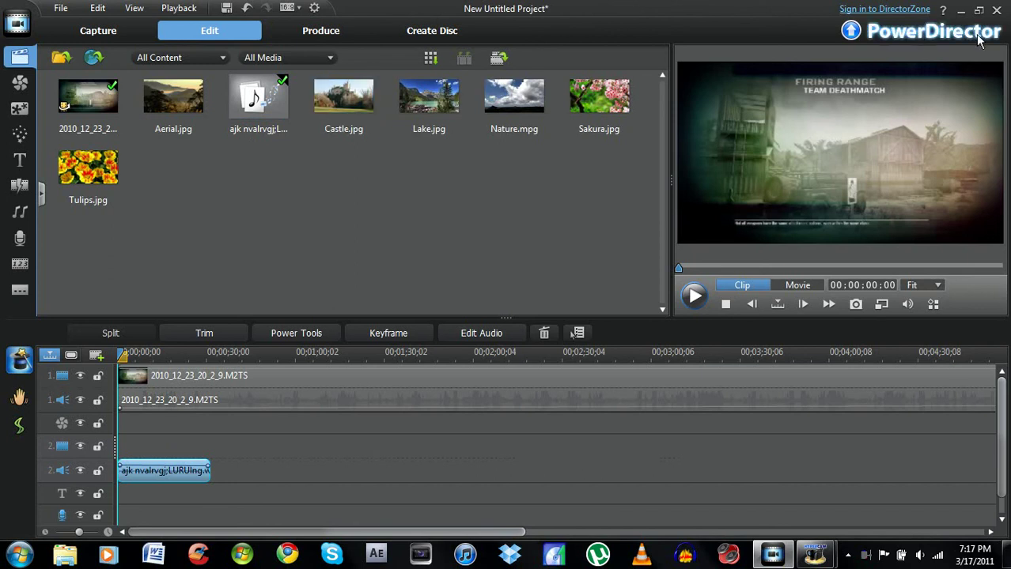
click(996, 11)
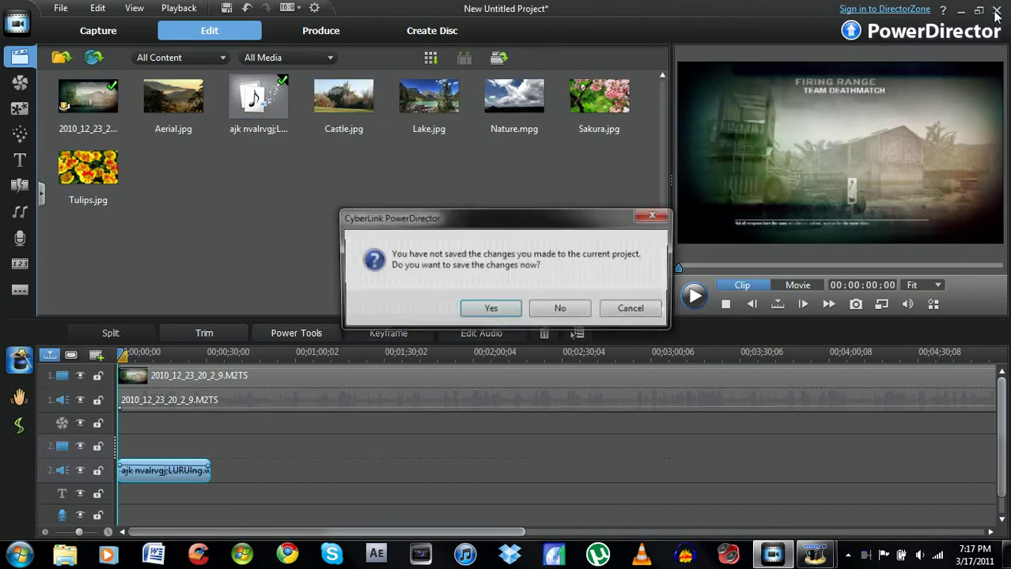
click(575, 314)
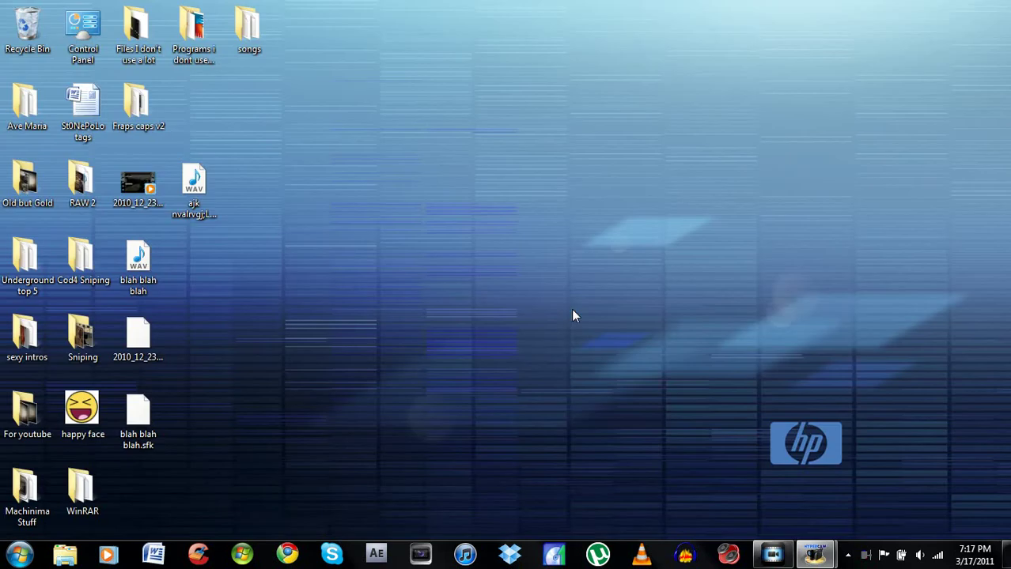